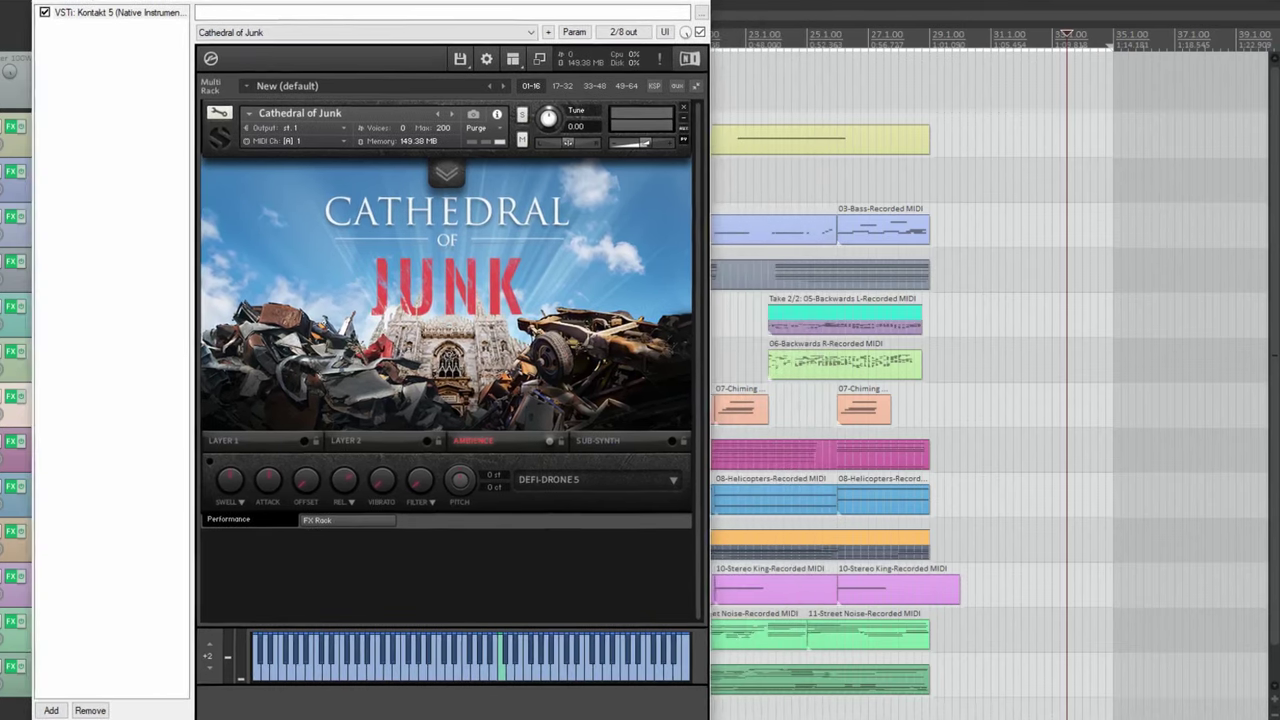
Step: Start playback of the song from the beginning
key(space)
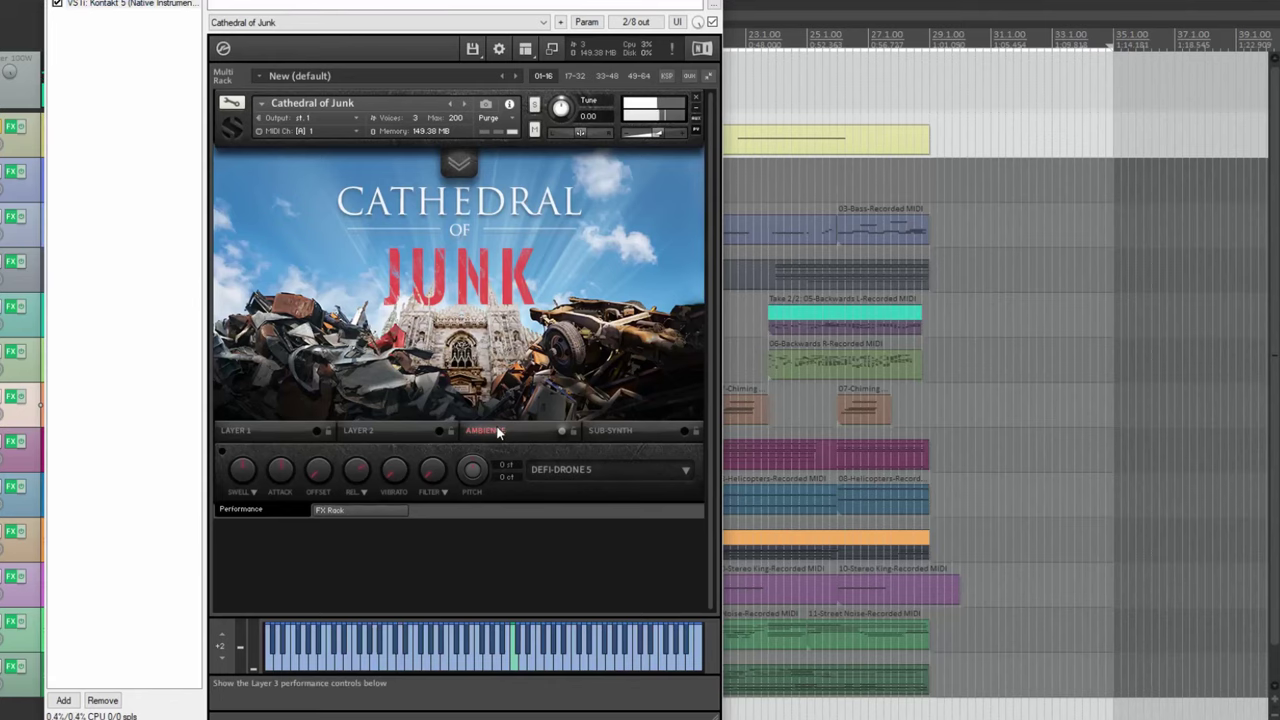
Step: Review track 1's DEFI-DRONE 5 drone list and its LFO/Filter/Arp settings without changing them
click(597, 478)
click(563, 348)
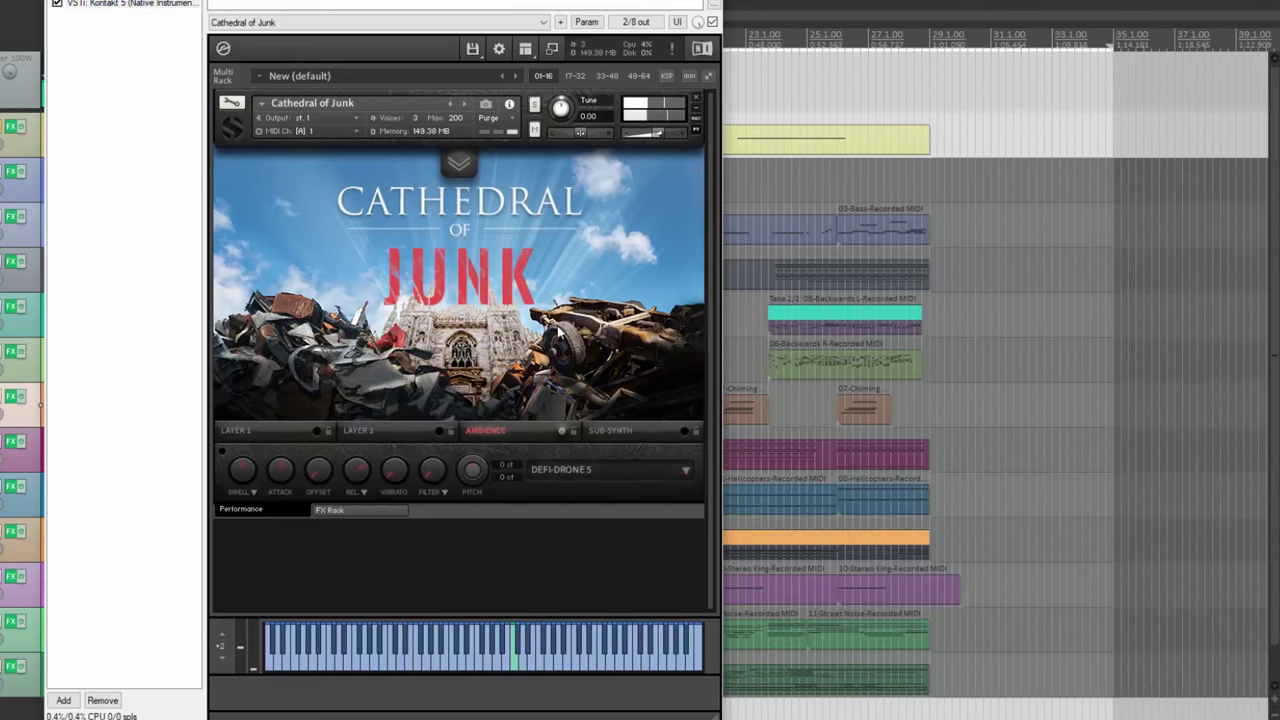
click(460, 166)
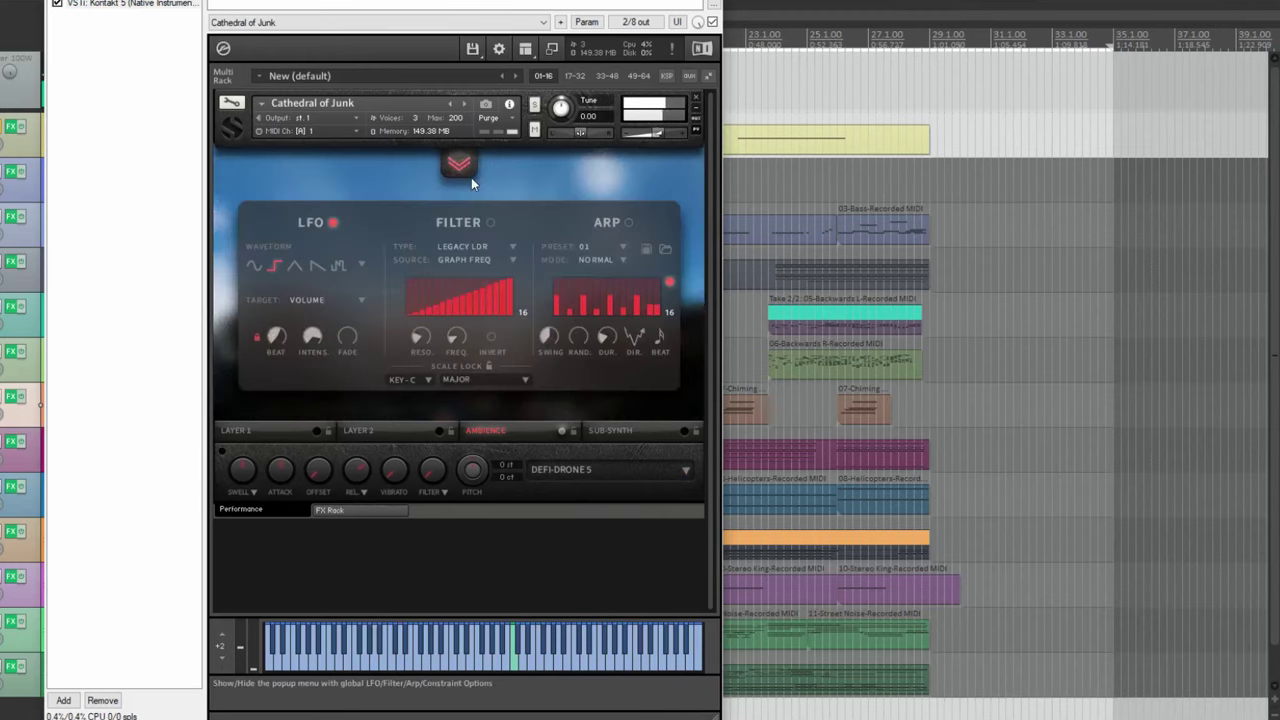
click(468, 174)
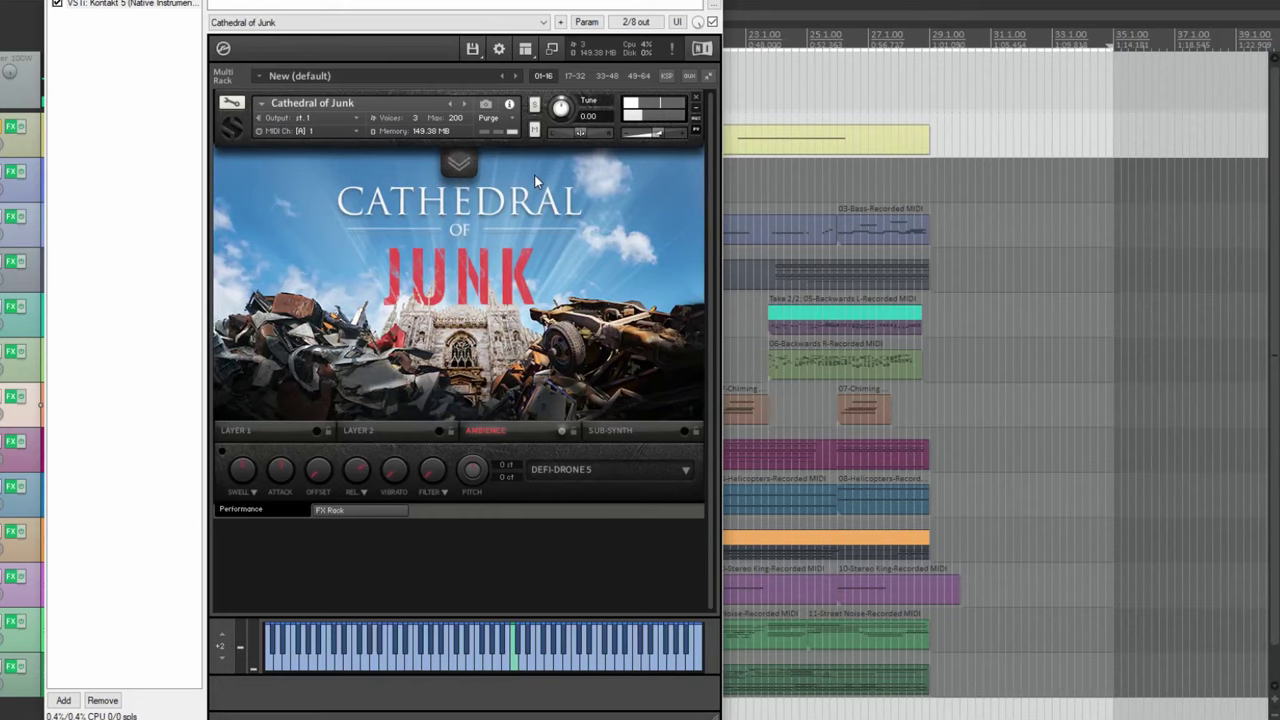
Step: Close track 1's instrument, solo track 2, and briefly view its 8 Bit Death instrument
click(15, 128)
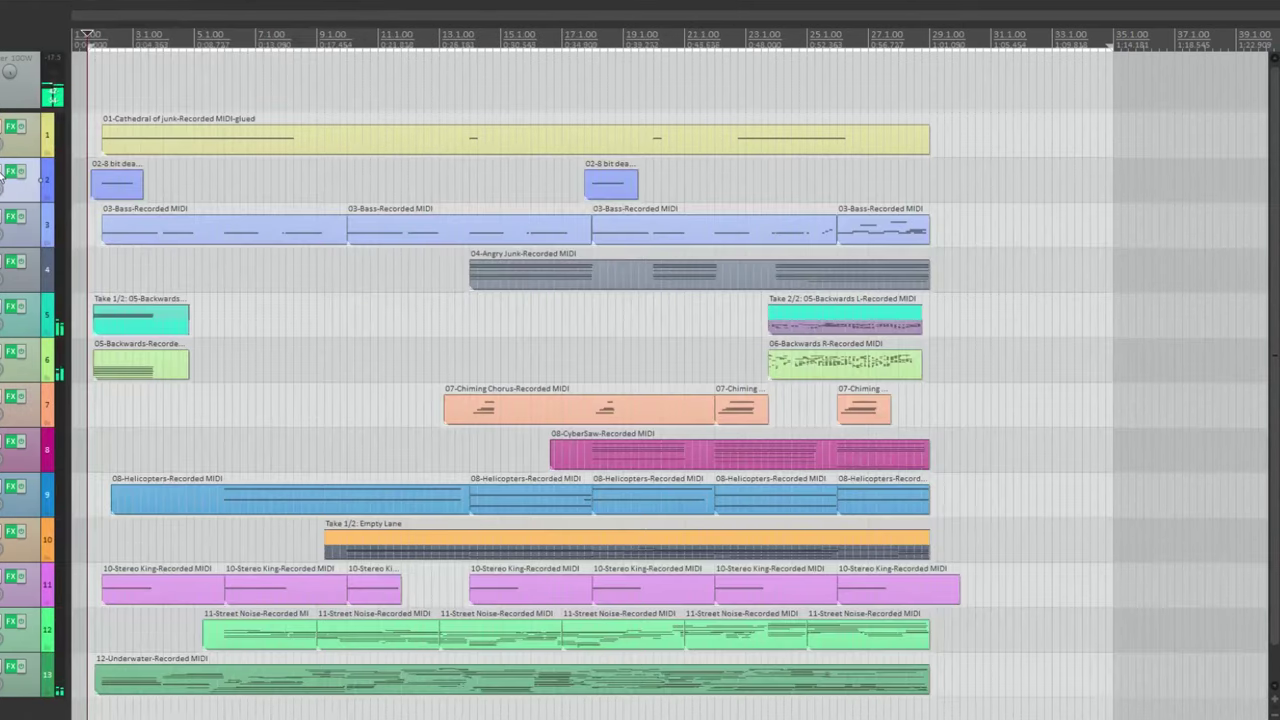
click(4, 174)
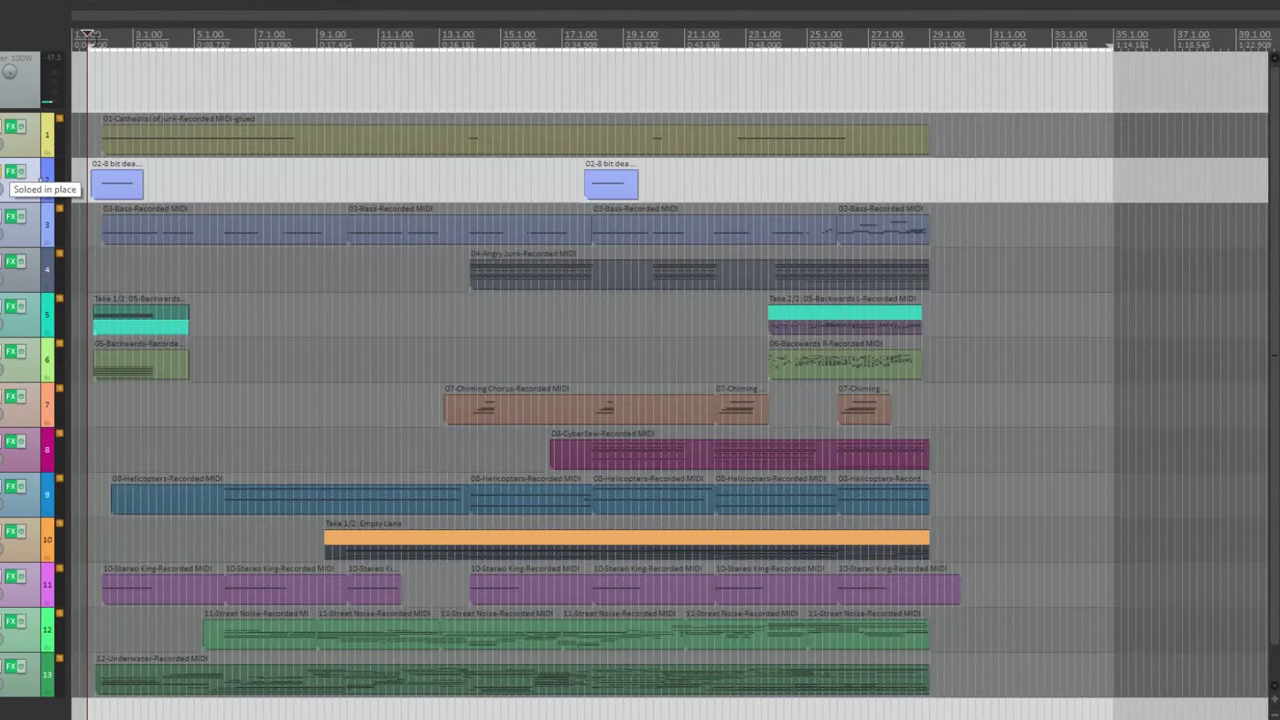
click(15, 172)
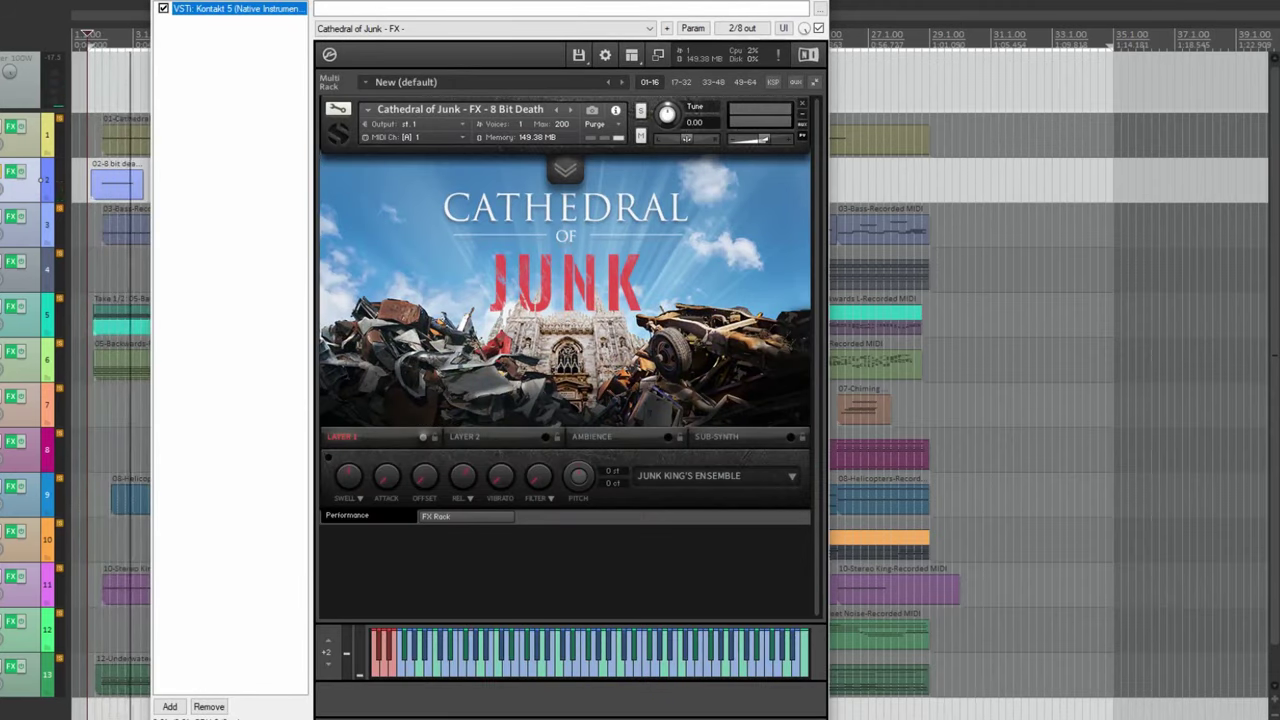
key(Escape)
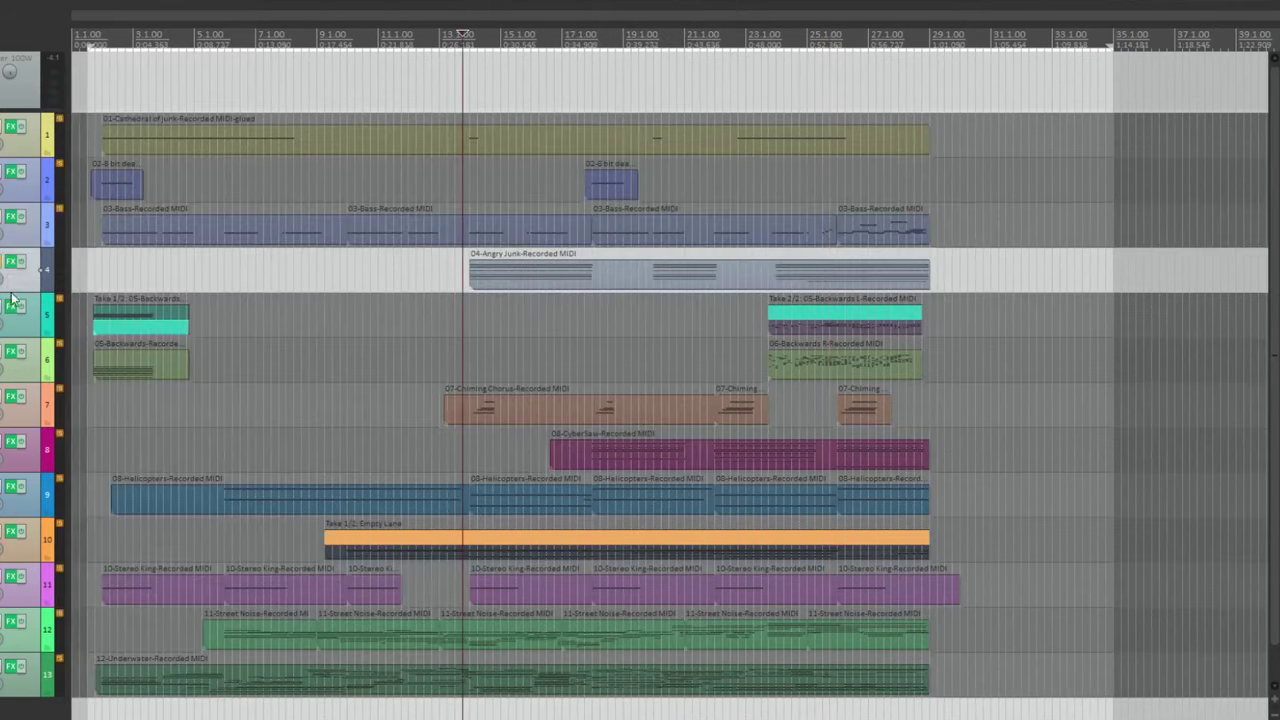
Step: Inspect track 4's Angry Junk instrument and its LFO/Filter/Arp settings
click(12, 263)
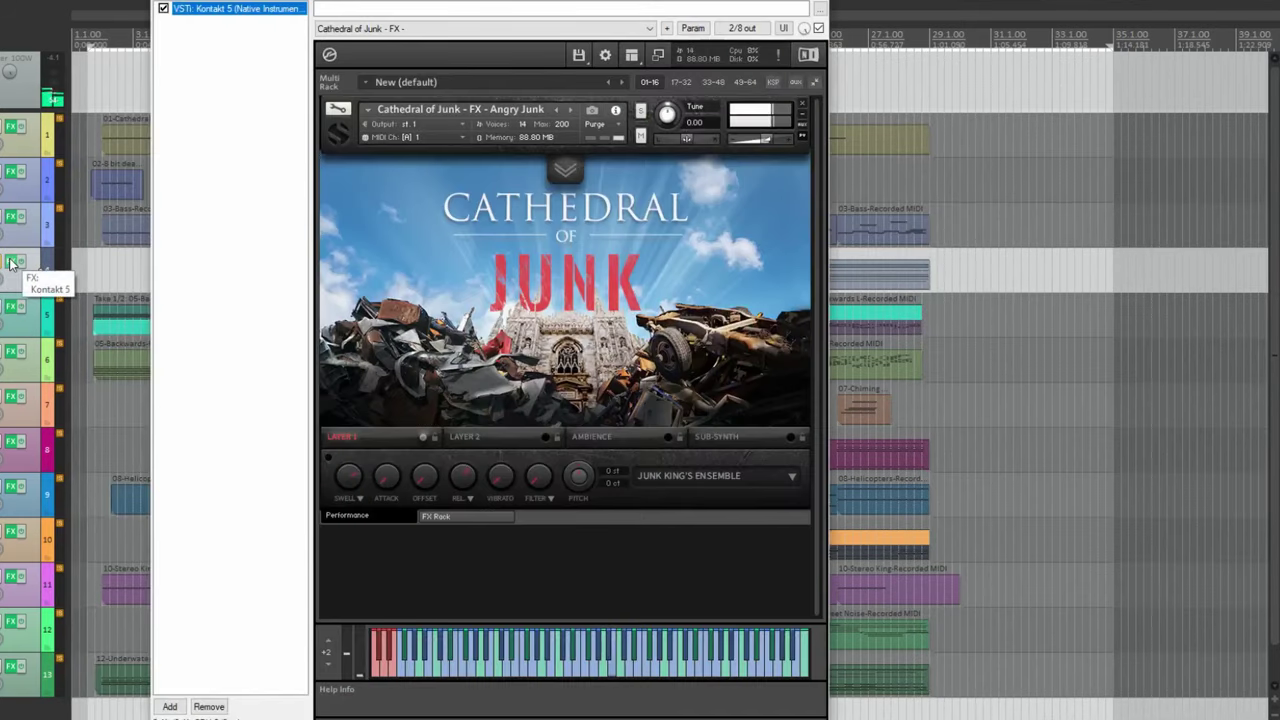
click(565, 172)
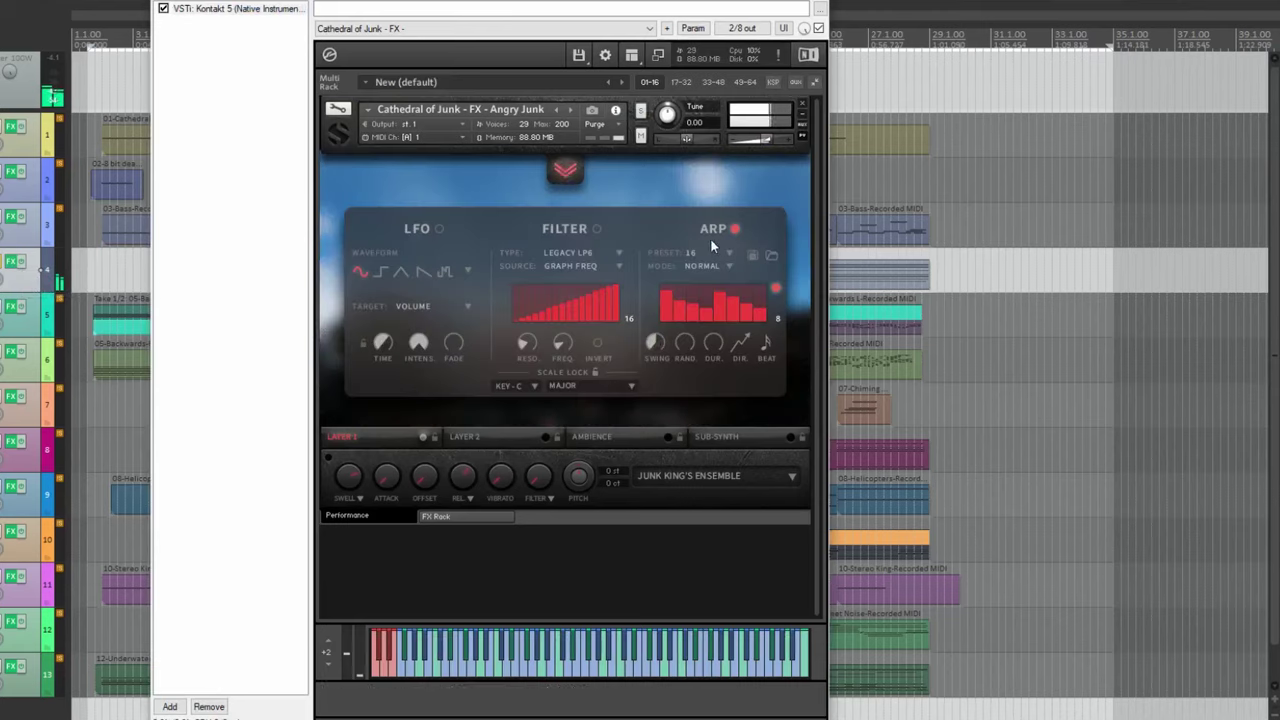
click(567, 174)
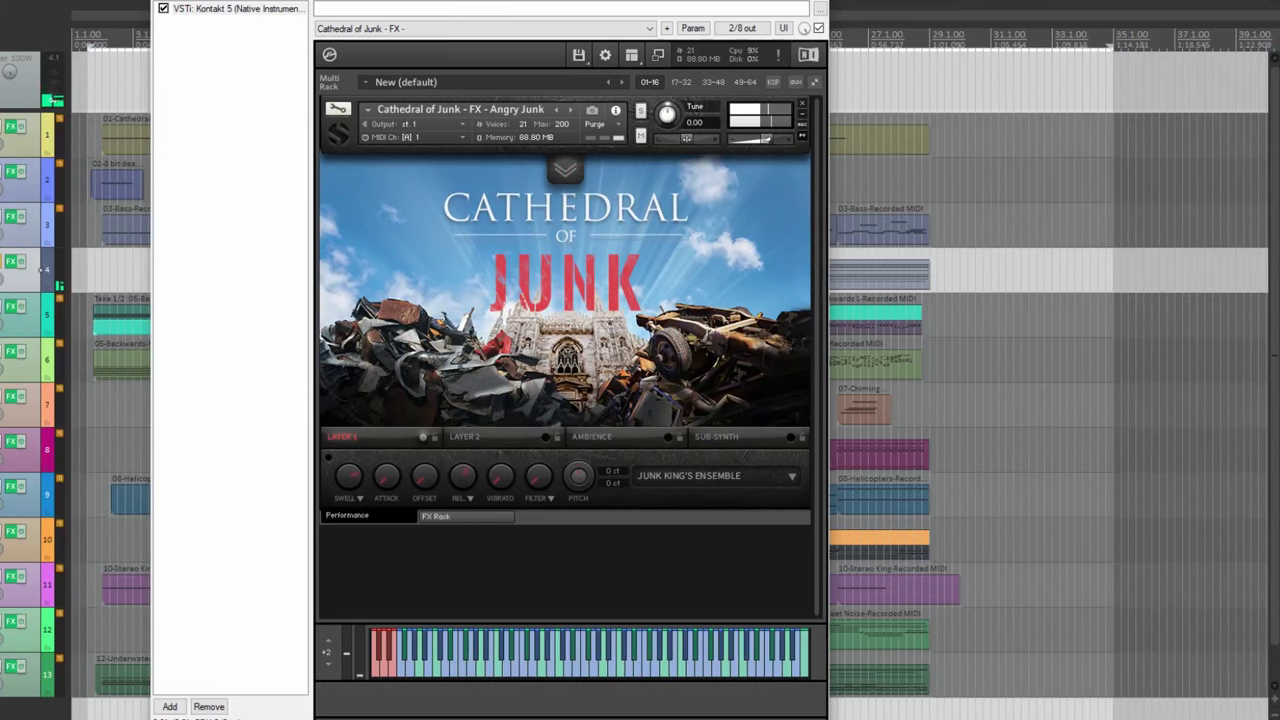
key(Escape)
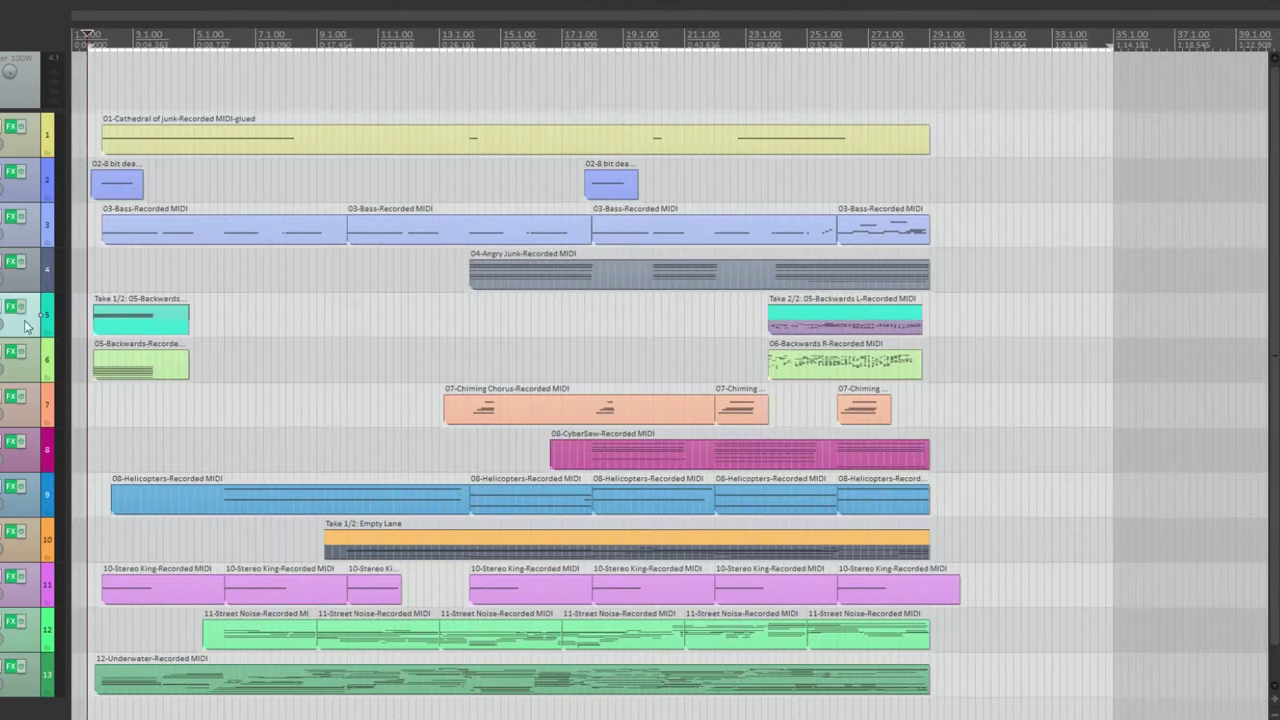
Step: Solo track 5, check its Kontakt Backwards patch while playing, then play from bar 23
click(3, 314)
click(13, 312)
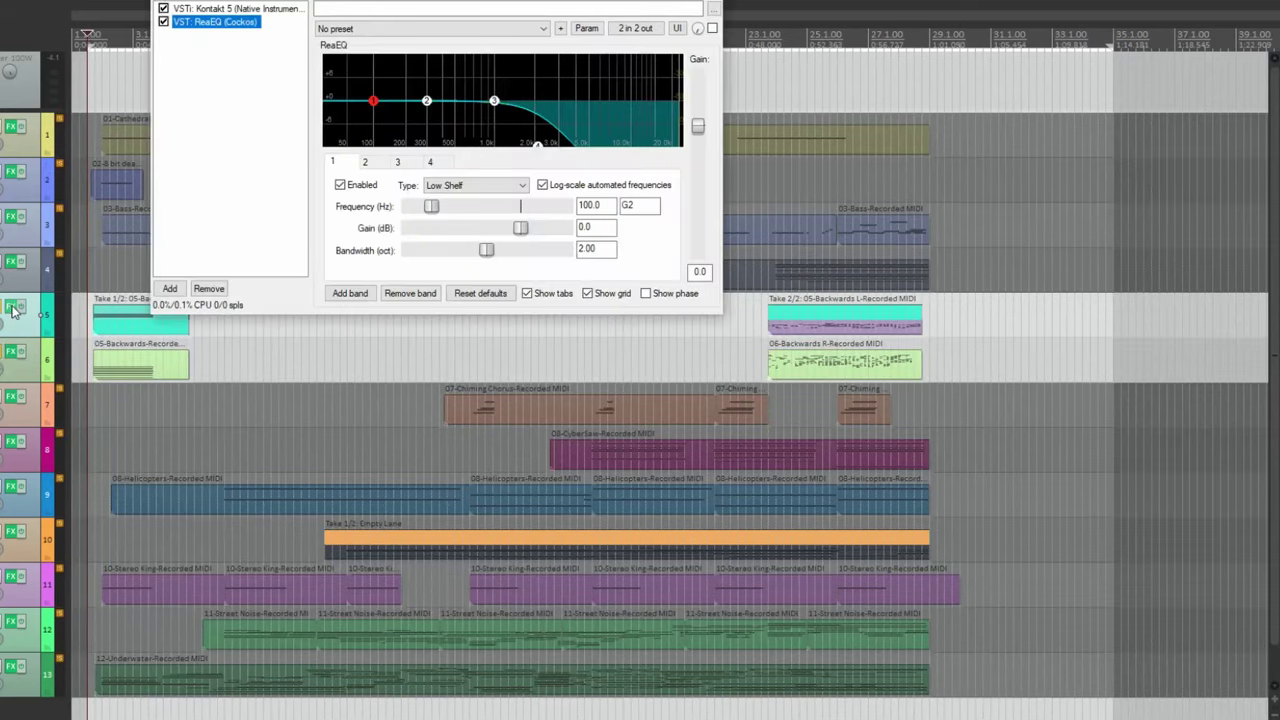
key(space)
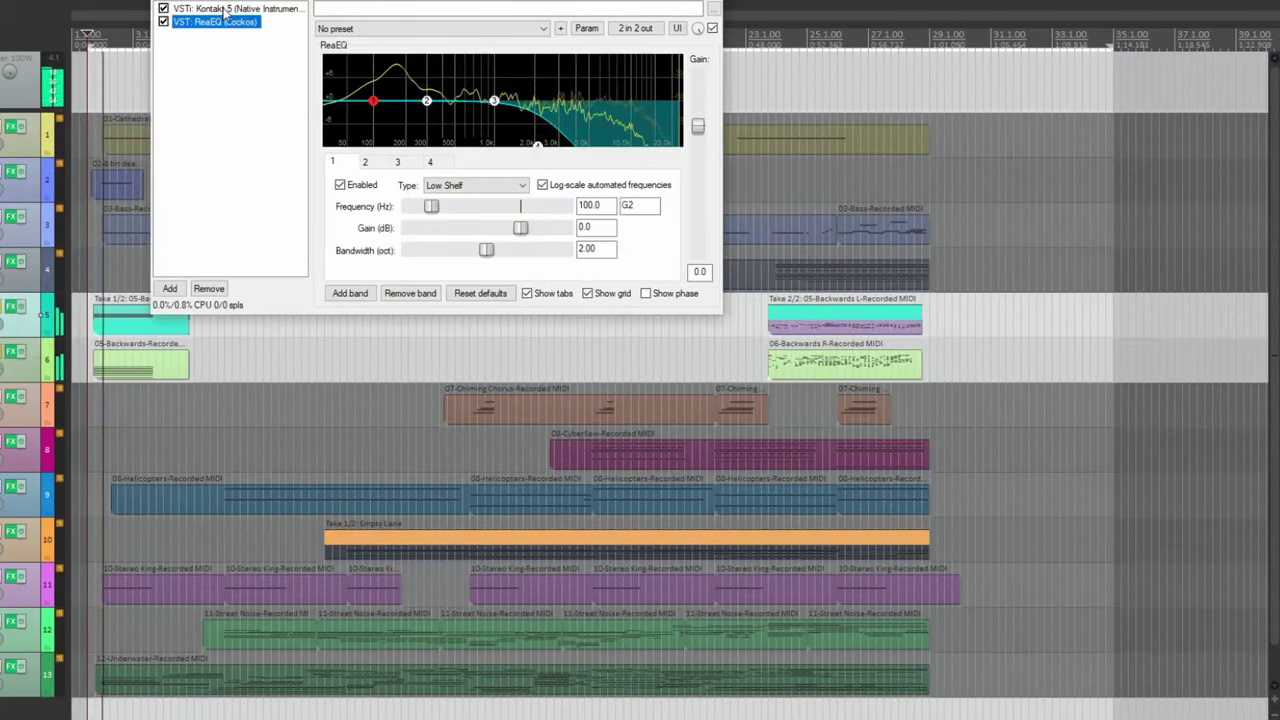
click(224, 9)
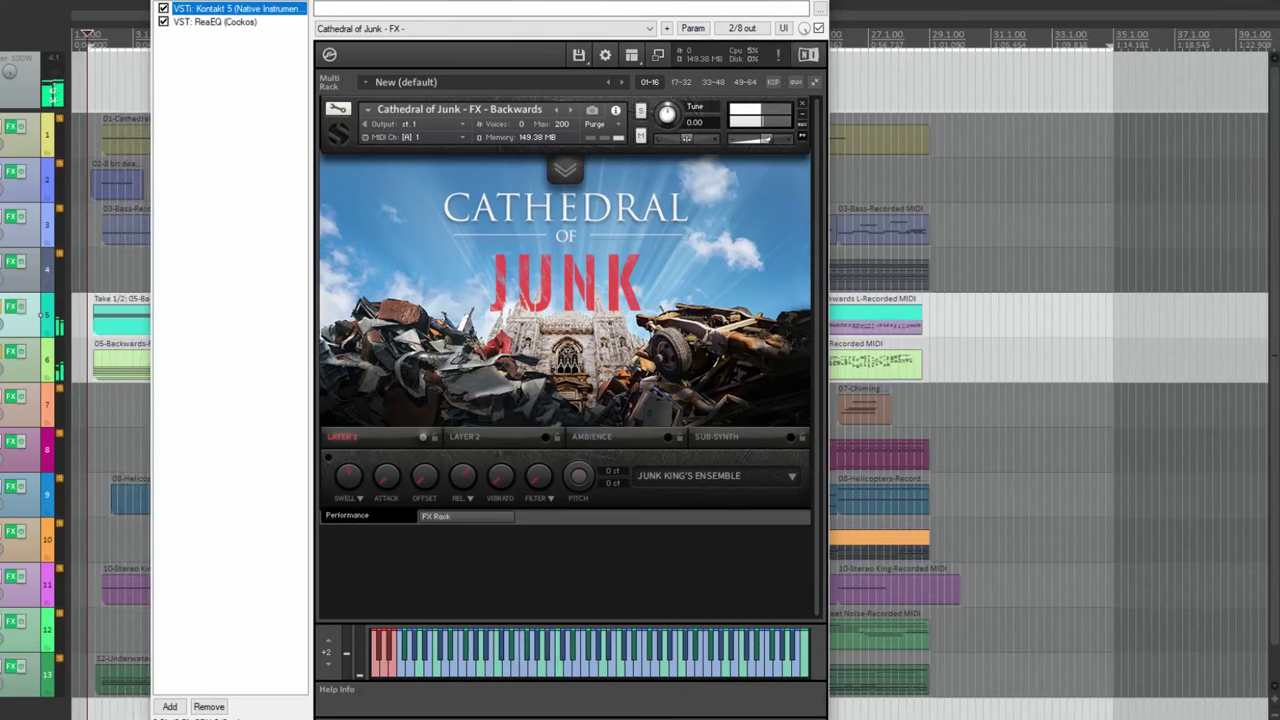
key(Escape)
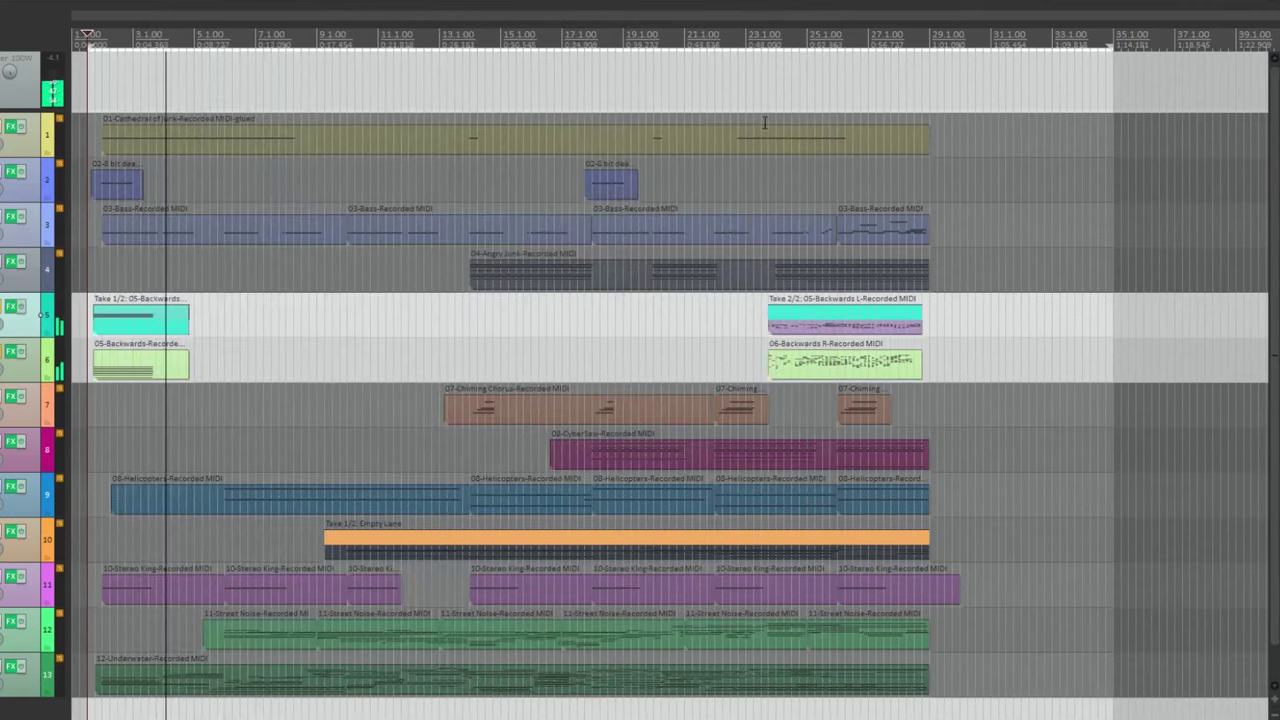
click(761, 52)
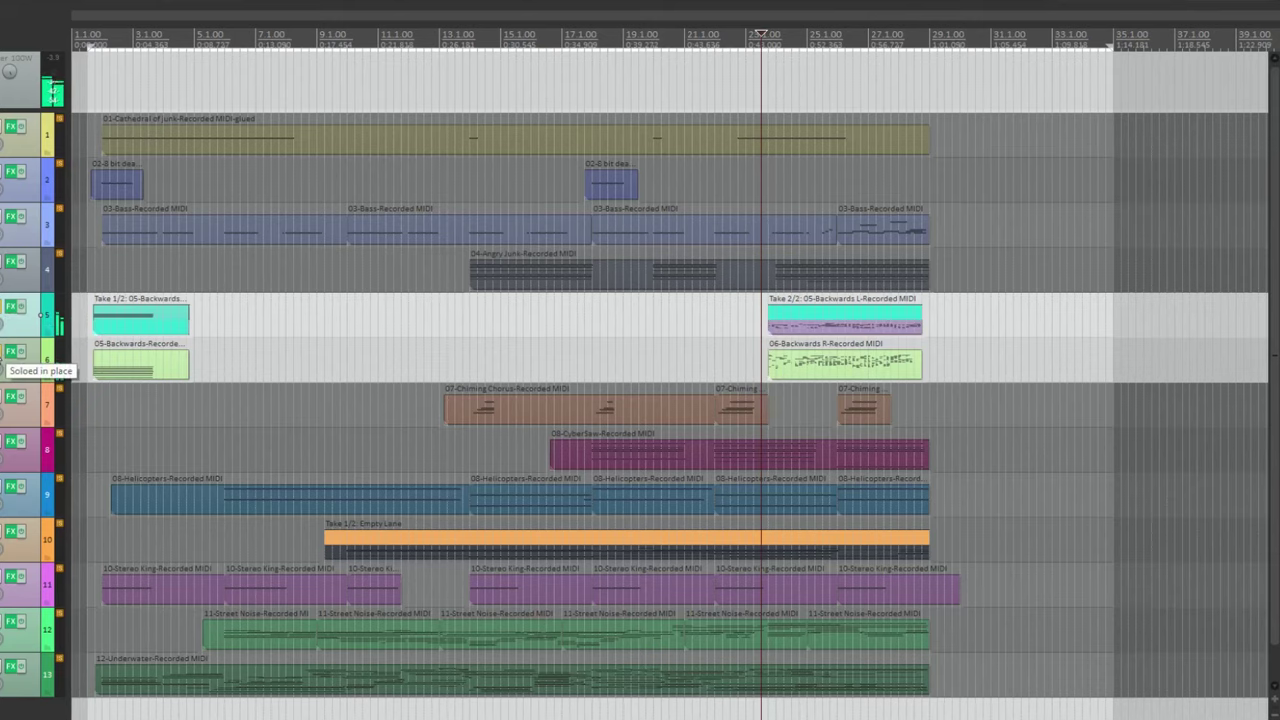
click(4, 342)
click(4, 316)
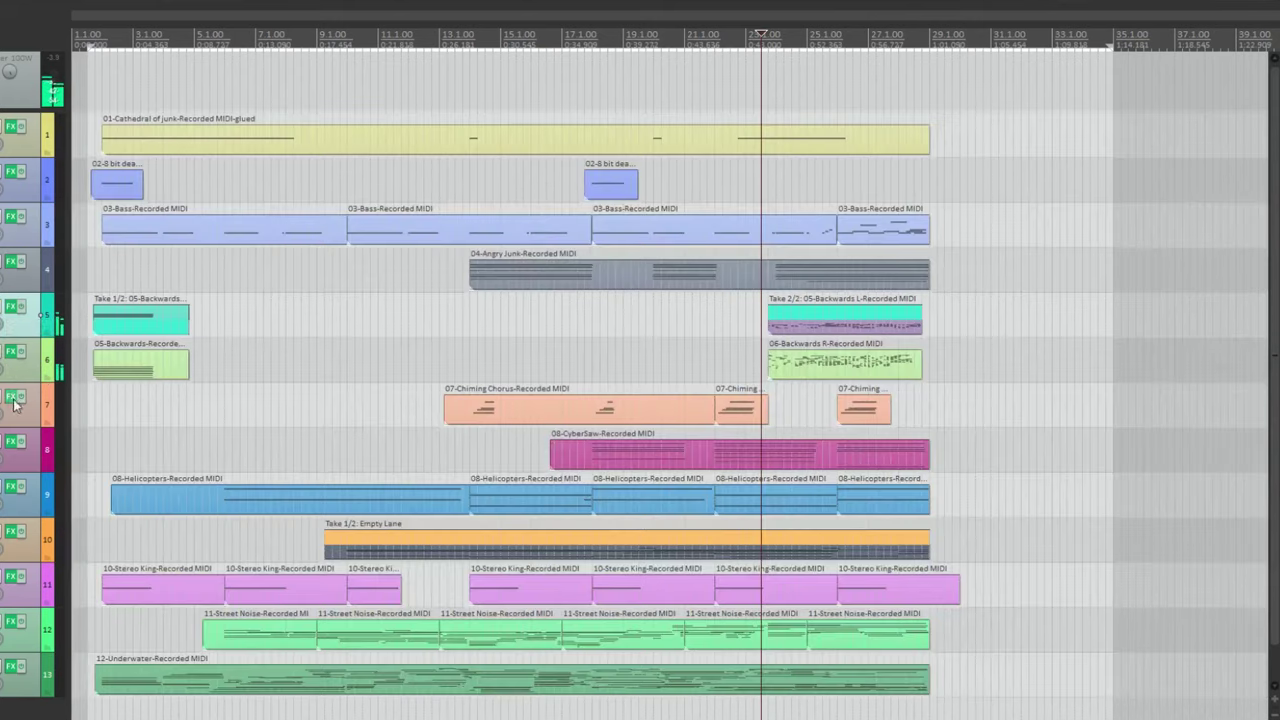
click(8, 402)
click(14, 398)
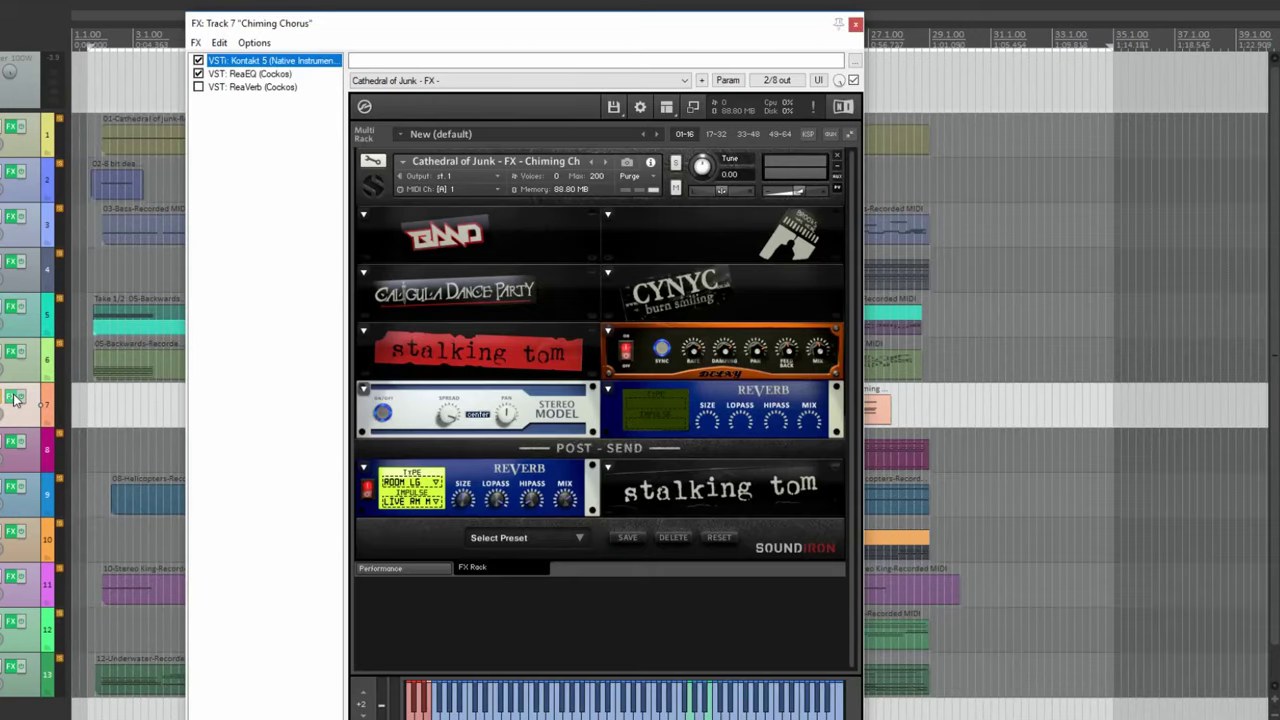
click(418, 568)
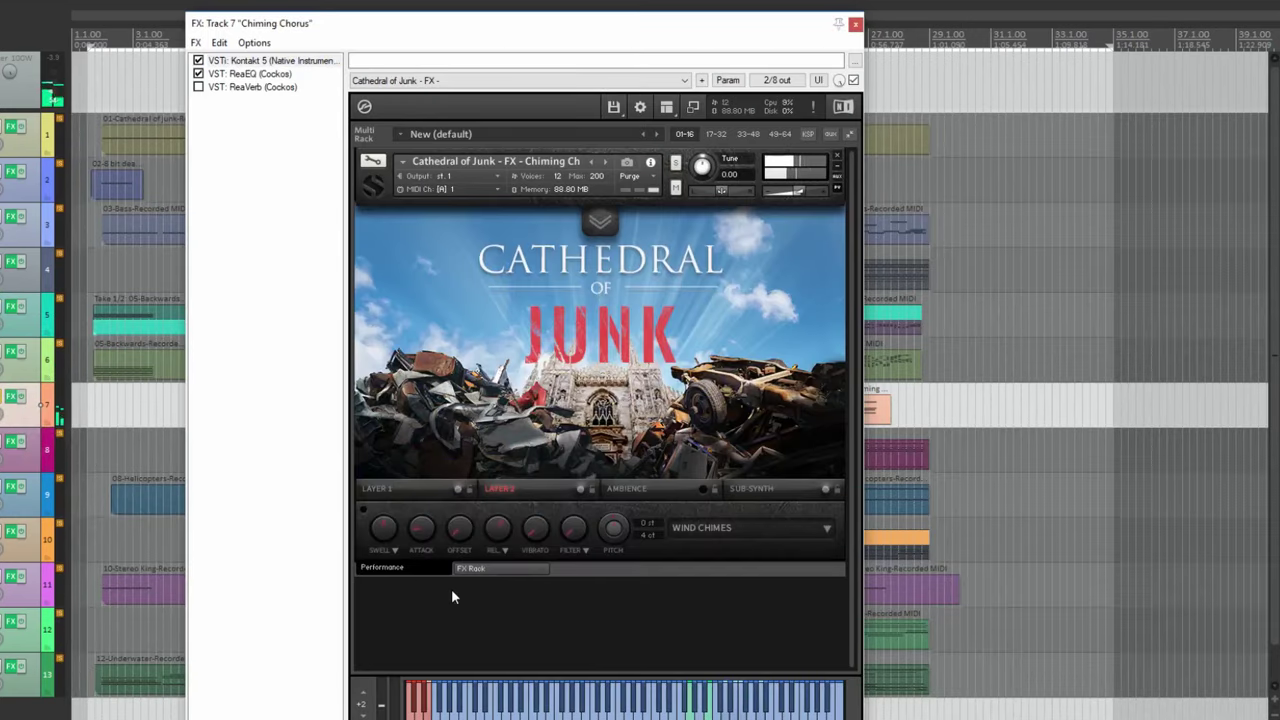
drag(520, 22, 276, 5)
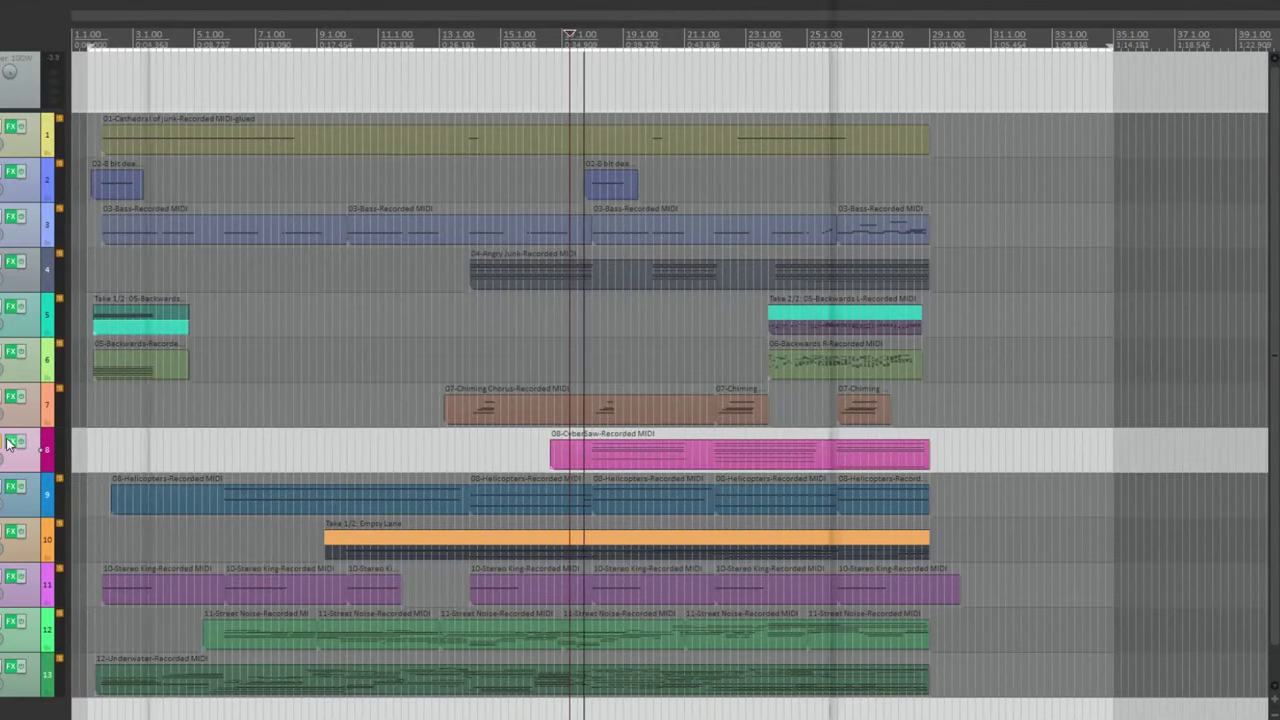
click(8, 444)
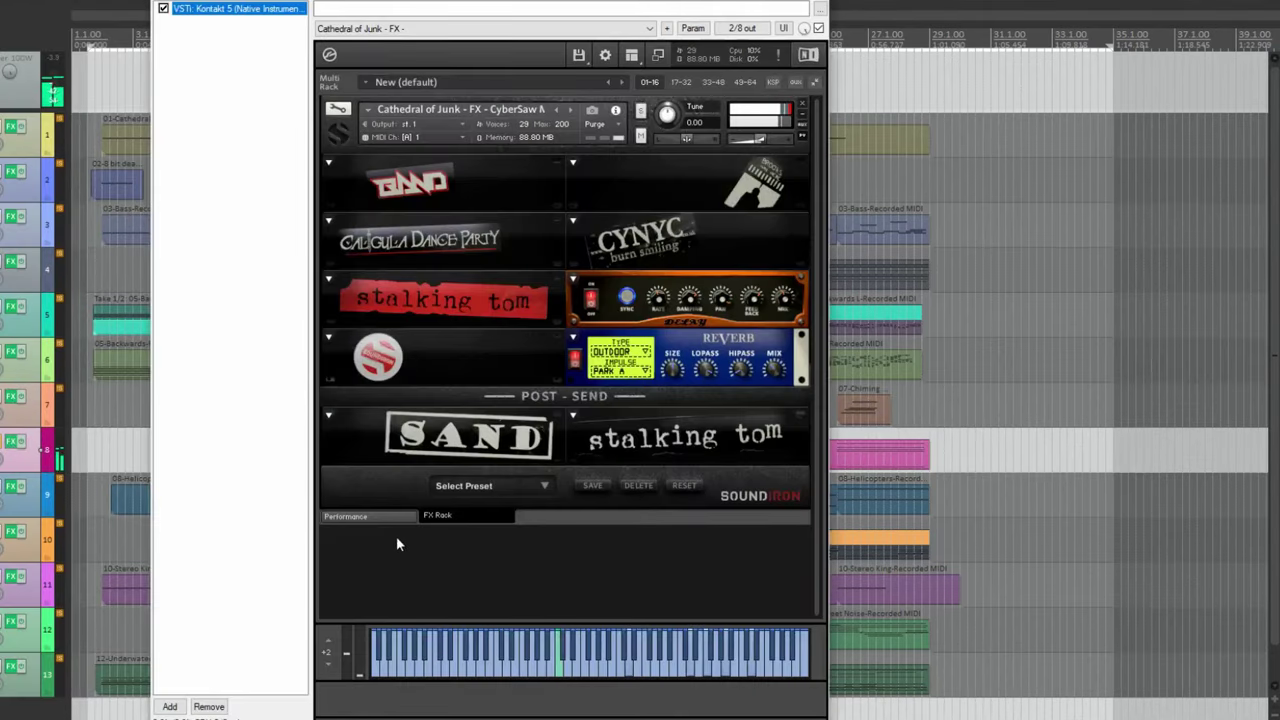
click(360, 516)
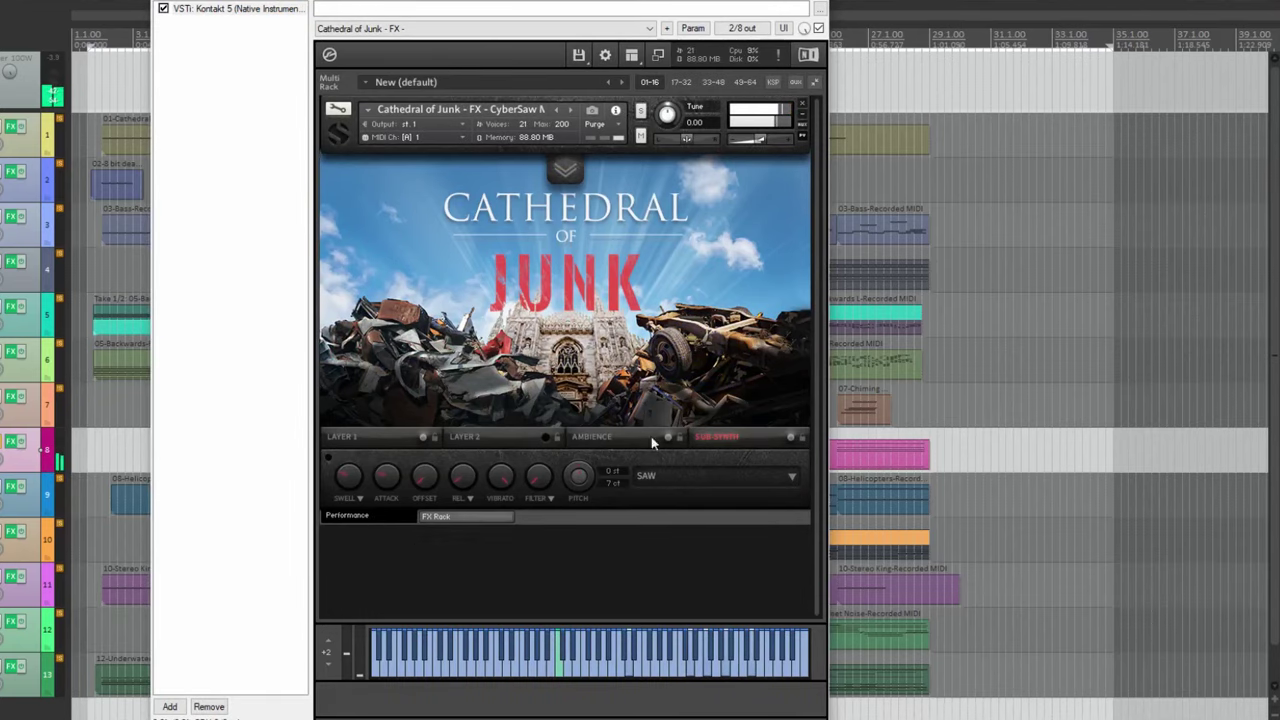
drag(755, 1, 555, 2)
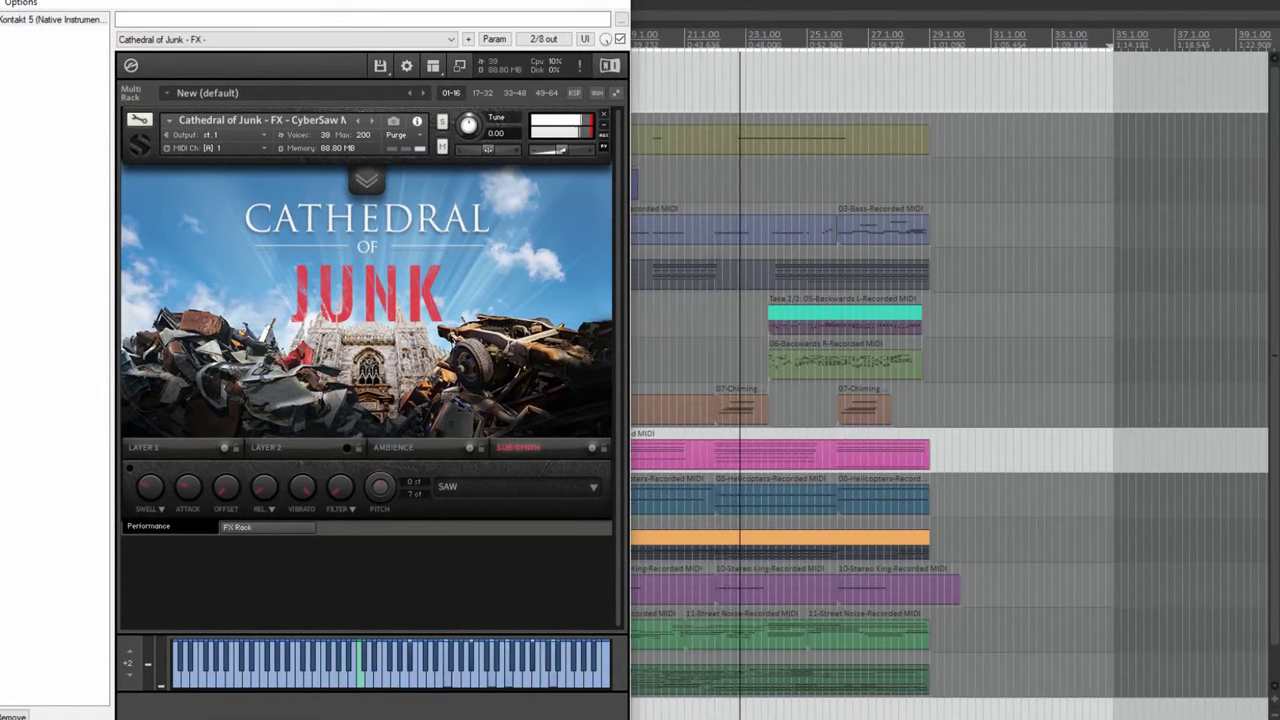
key(Escape)
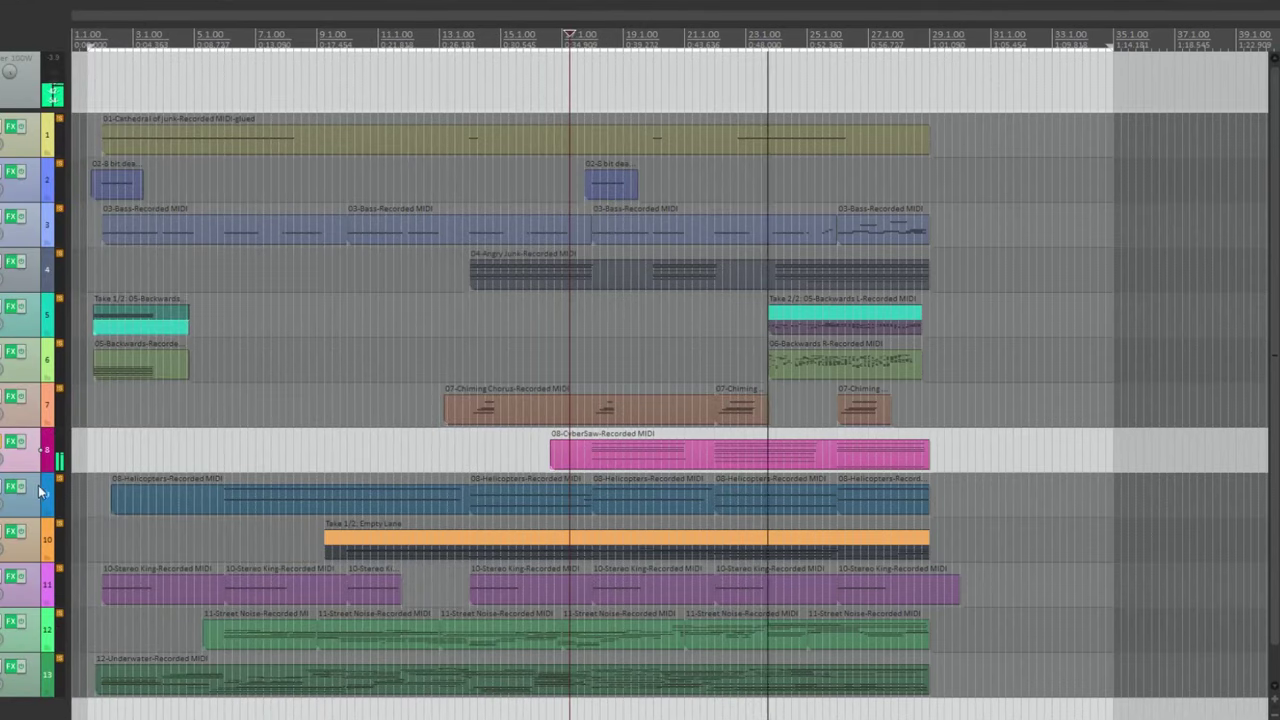
click(15, 486)
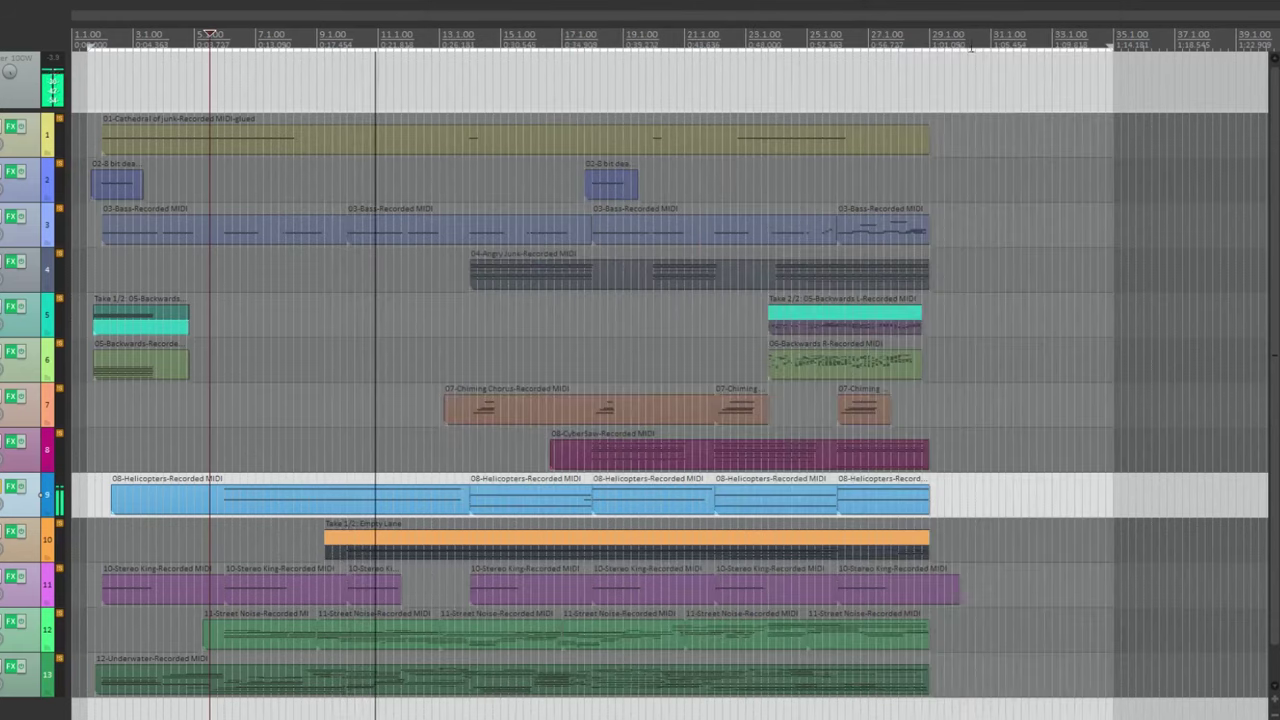
click(14, 487)
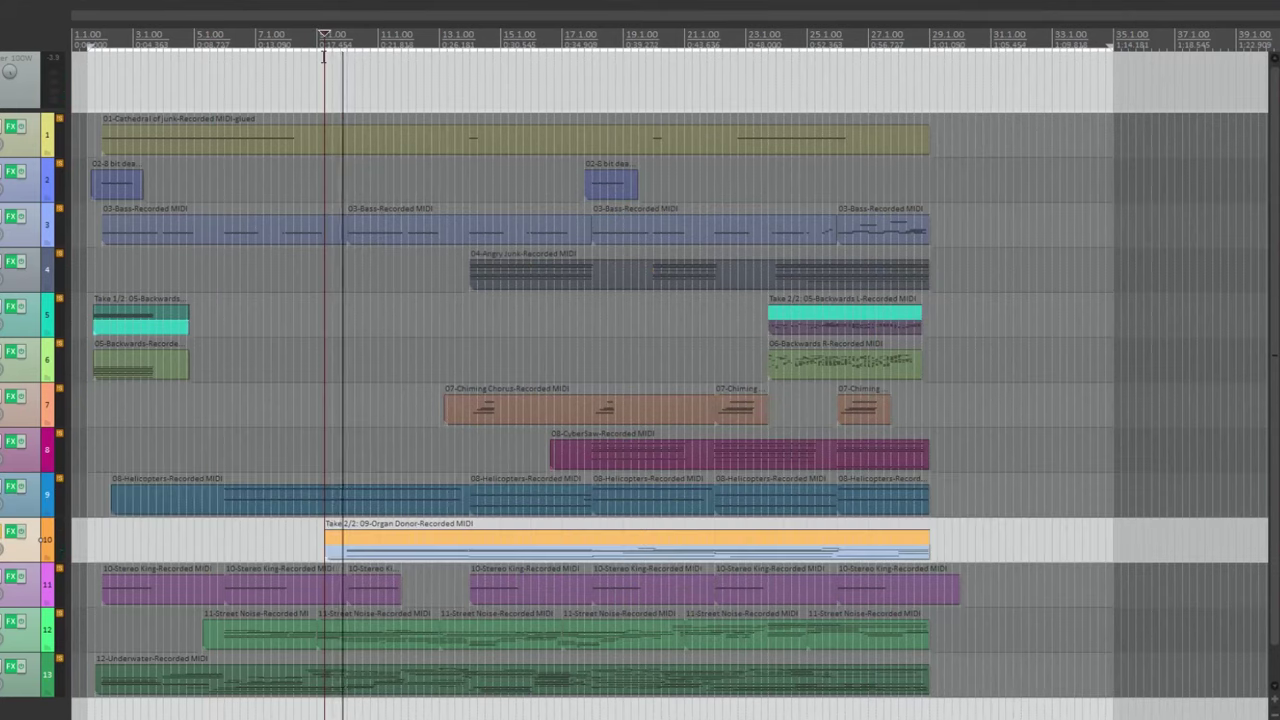
click(14, 533)
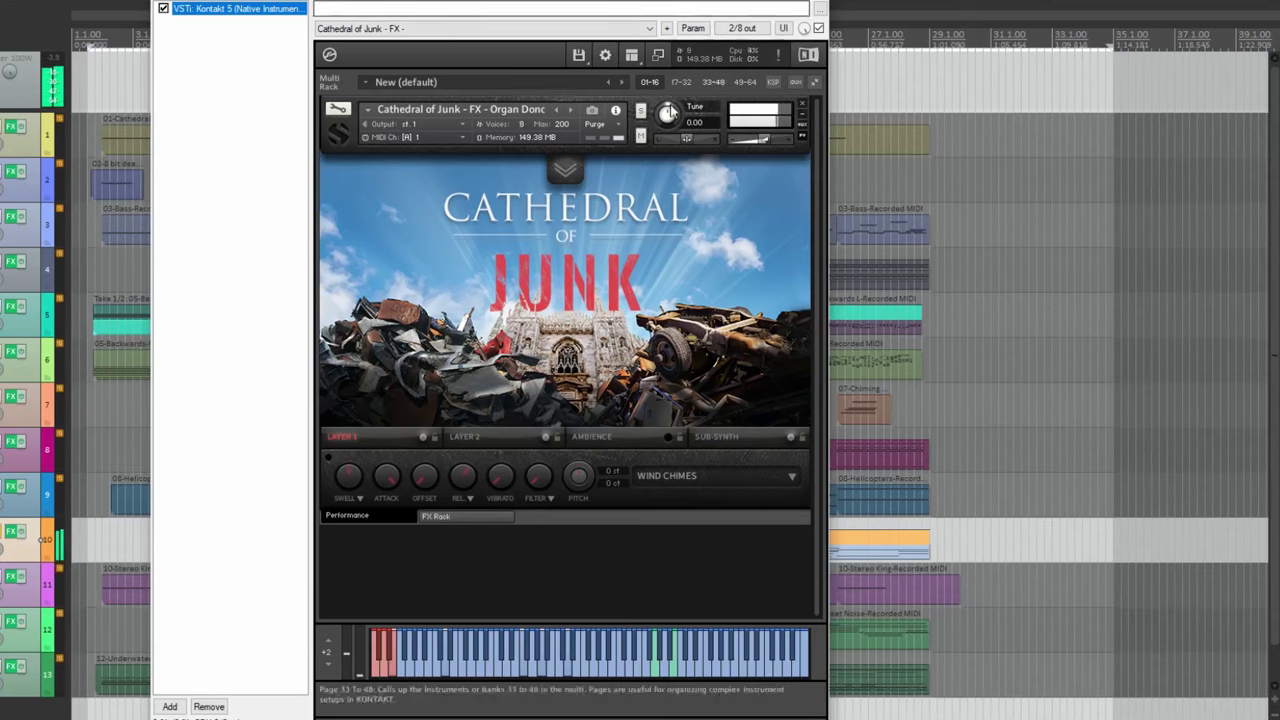
click(565, 171)
click(566, 173)
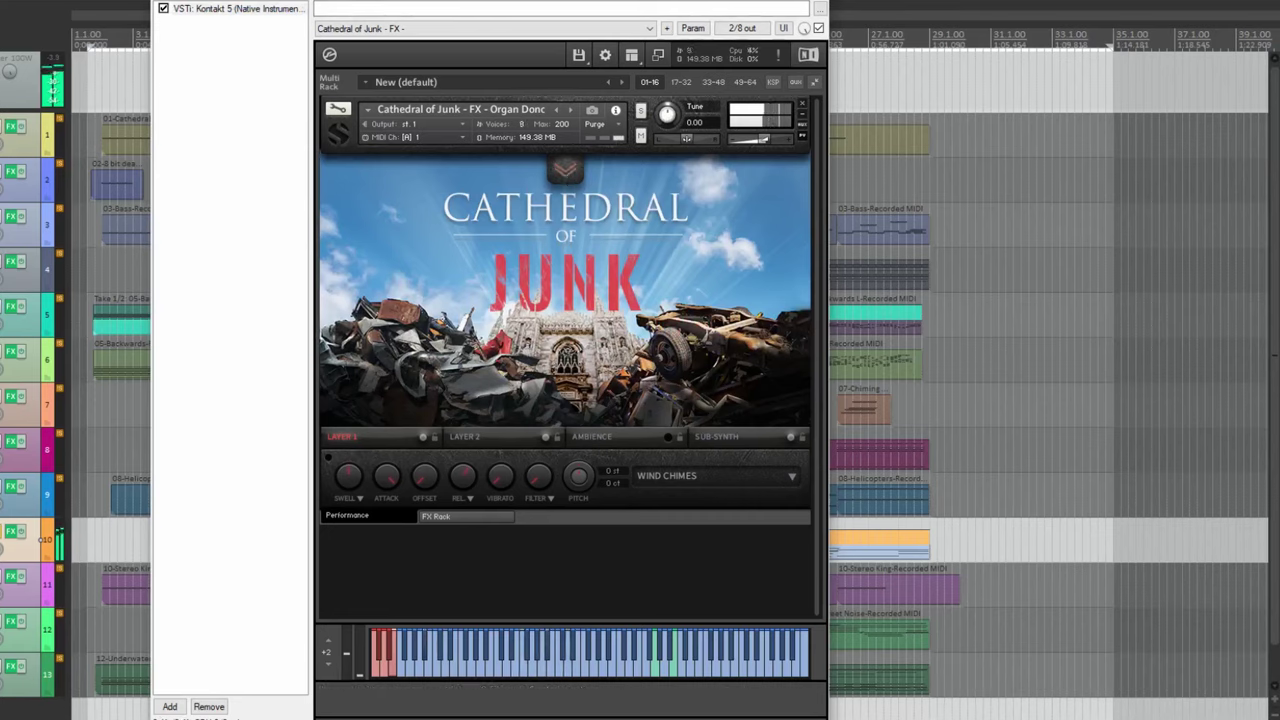
key(Escape)
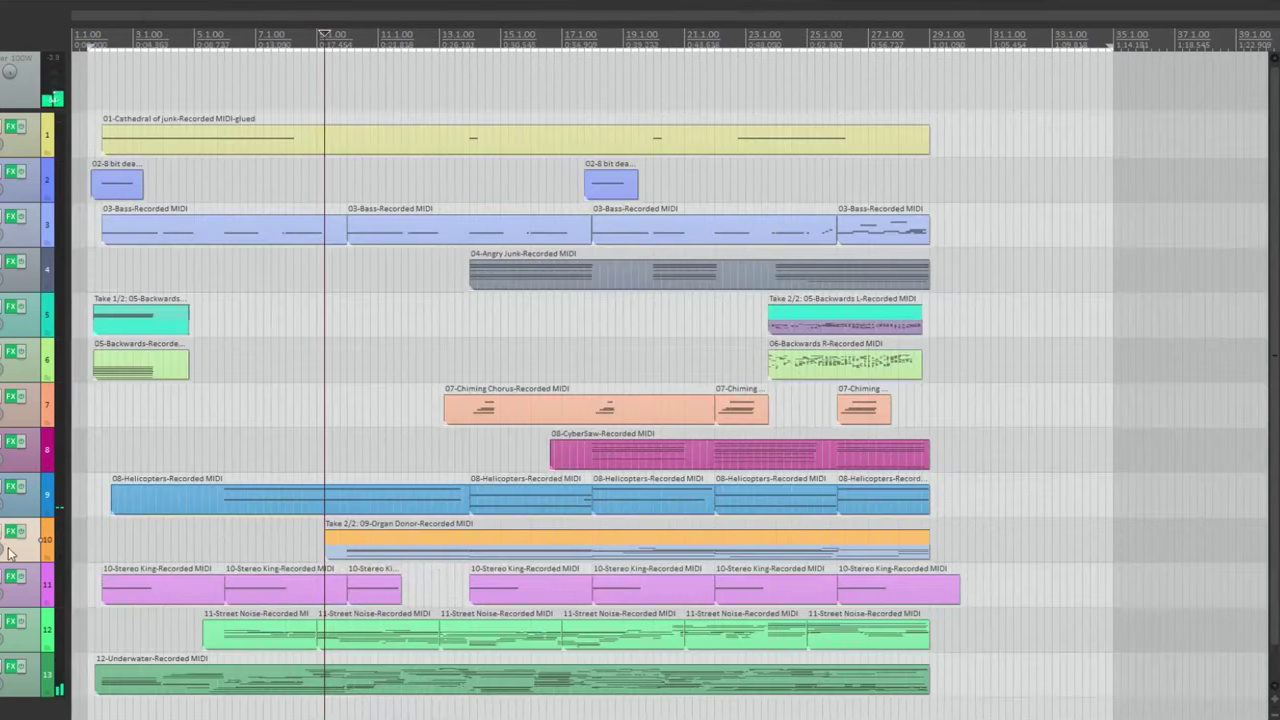
click(2, 585)
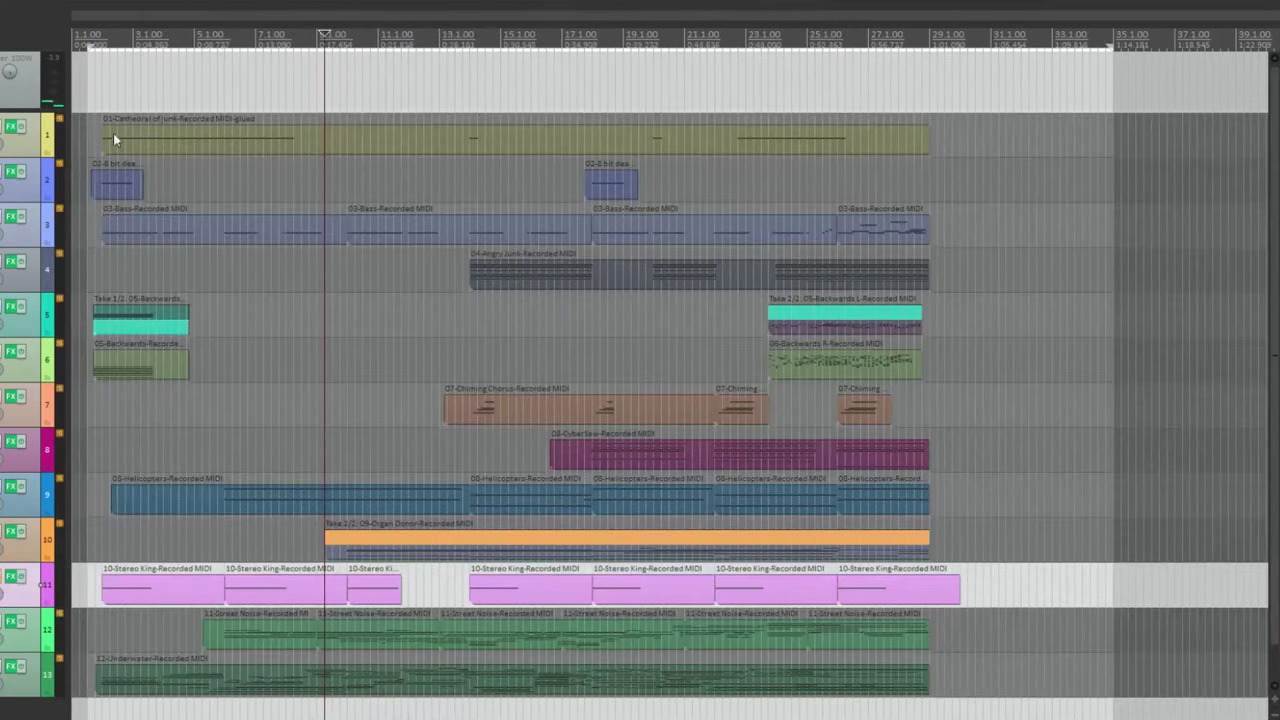
click(100, 67)
key(space)
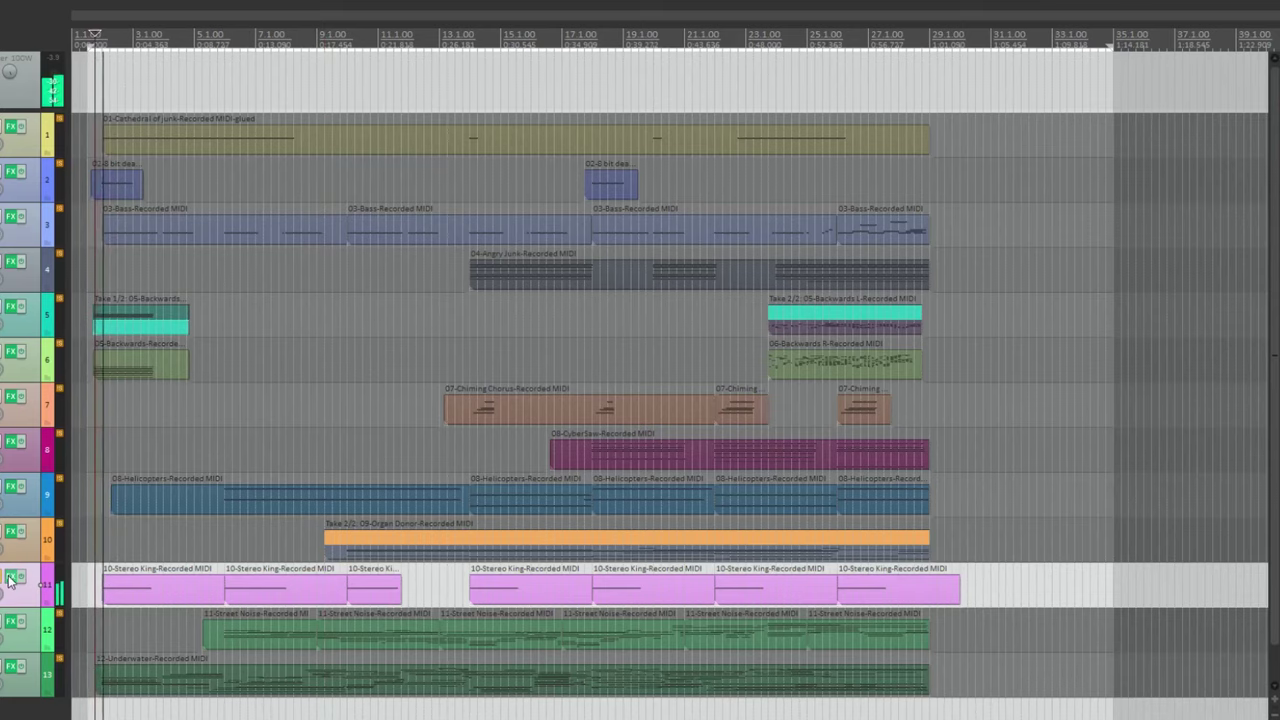
click(12, 578)
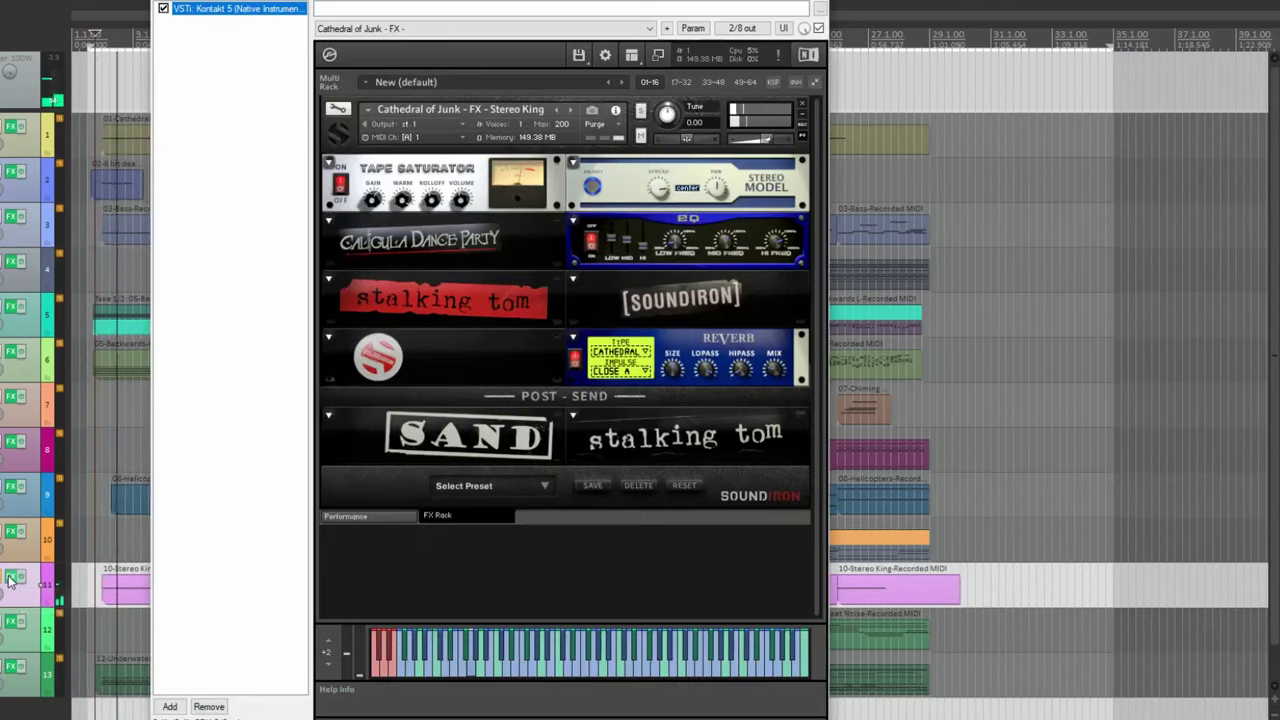
click(396, 519)
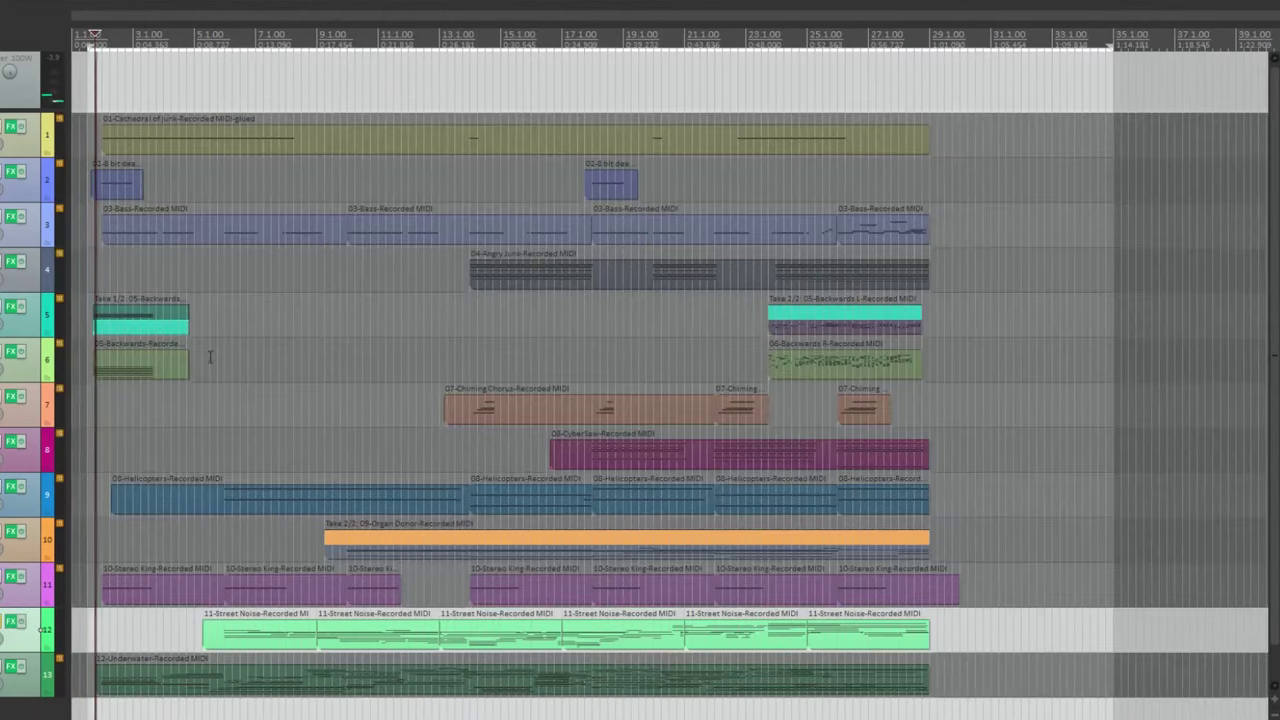
click(235, 56)
click(219, 56)
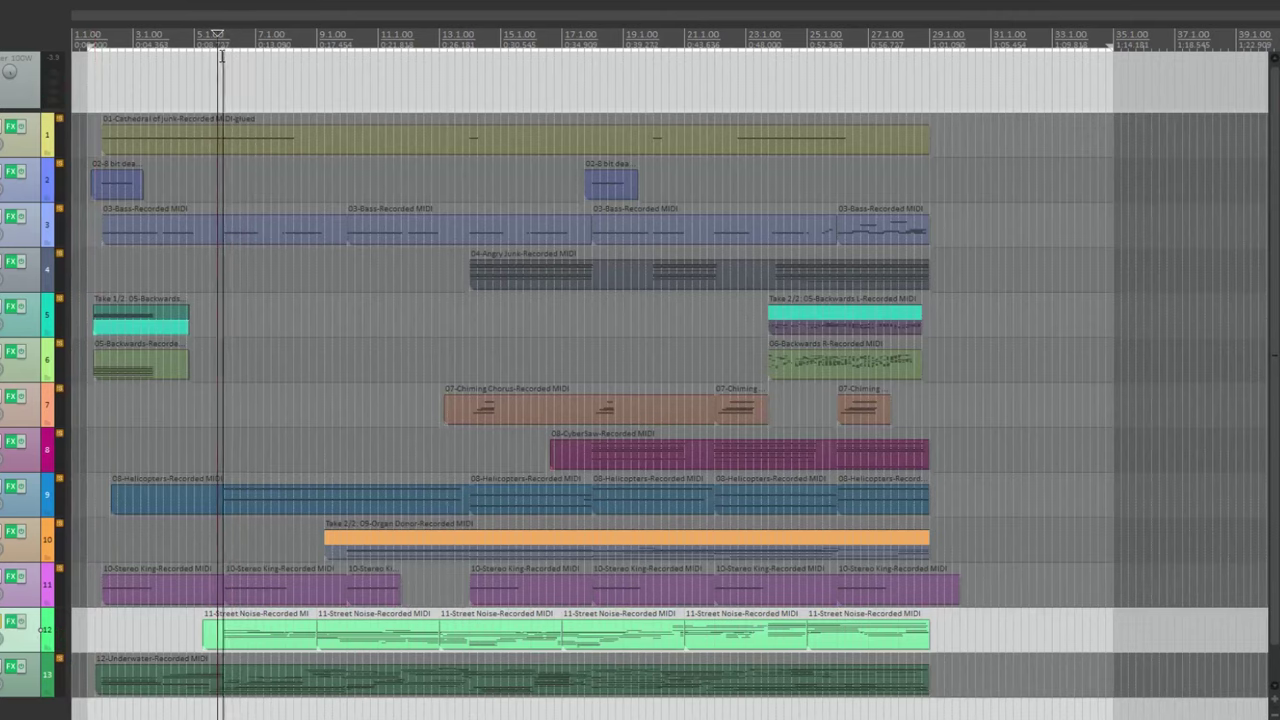
click(15, 628)
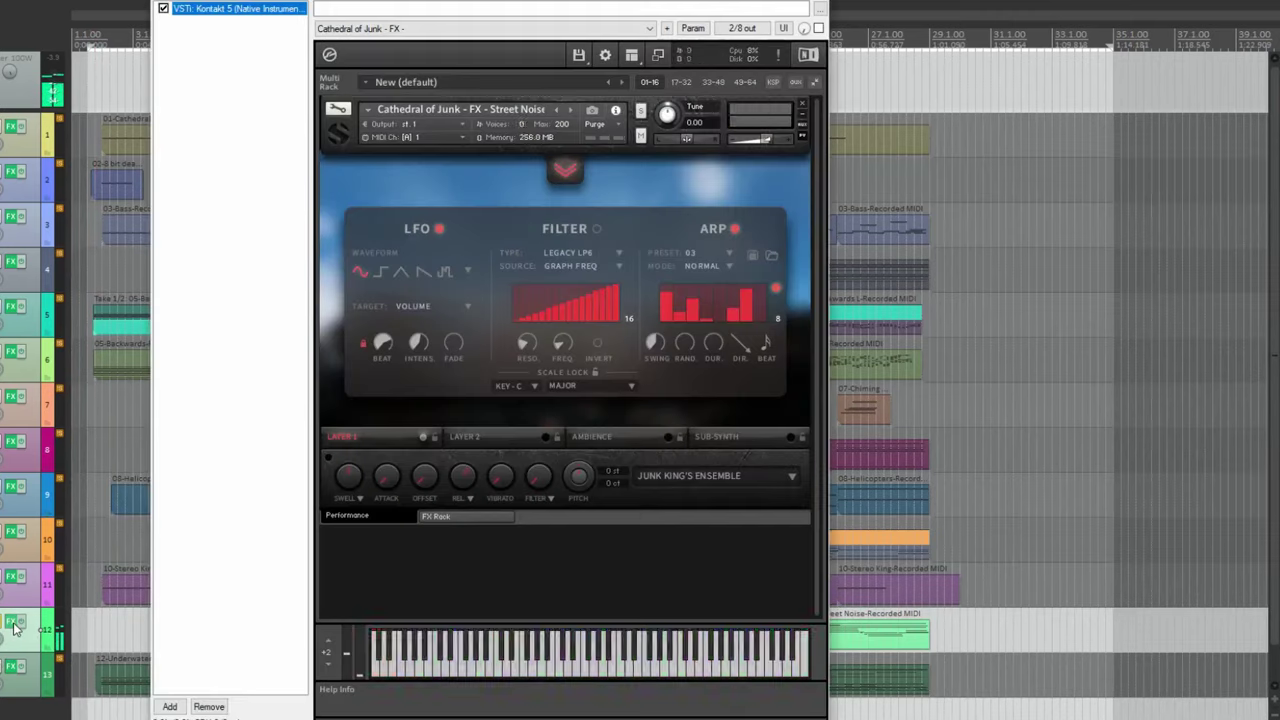
click(566, 172)
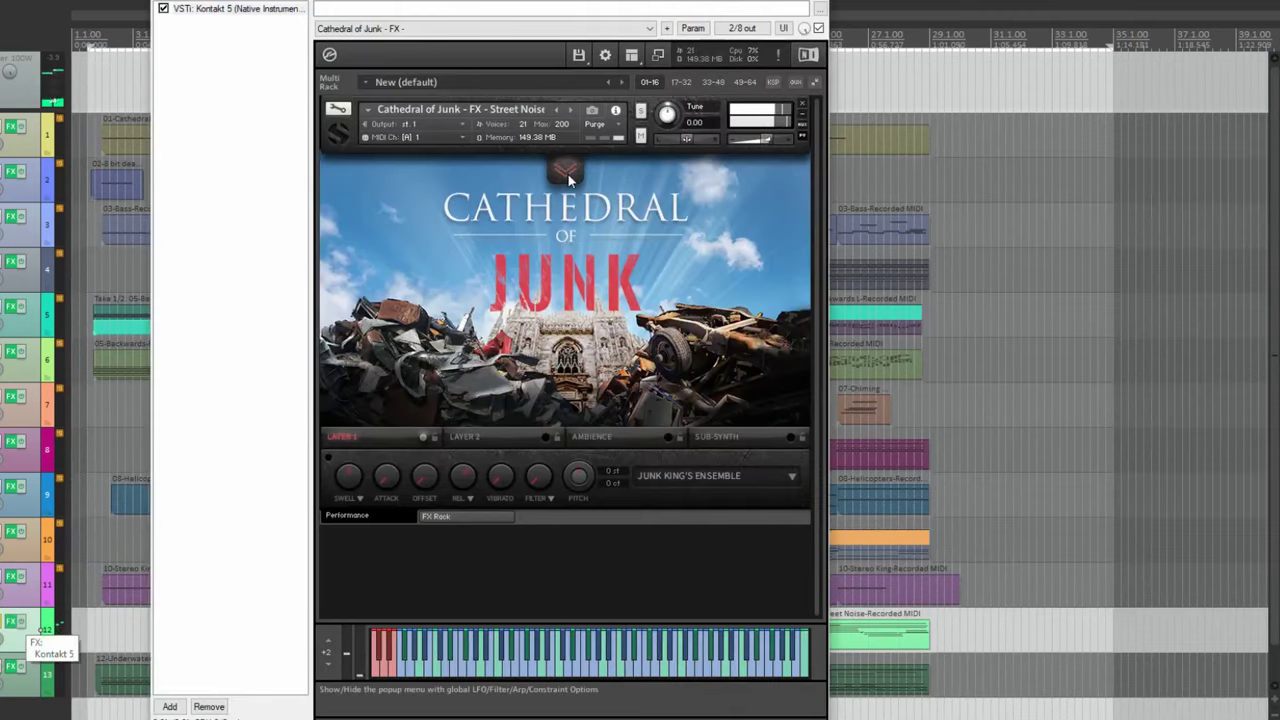
click(566, 172)
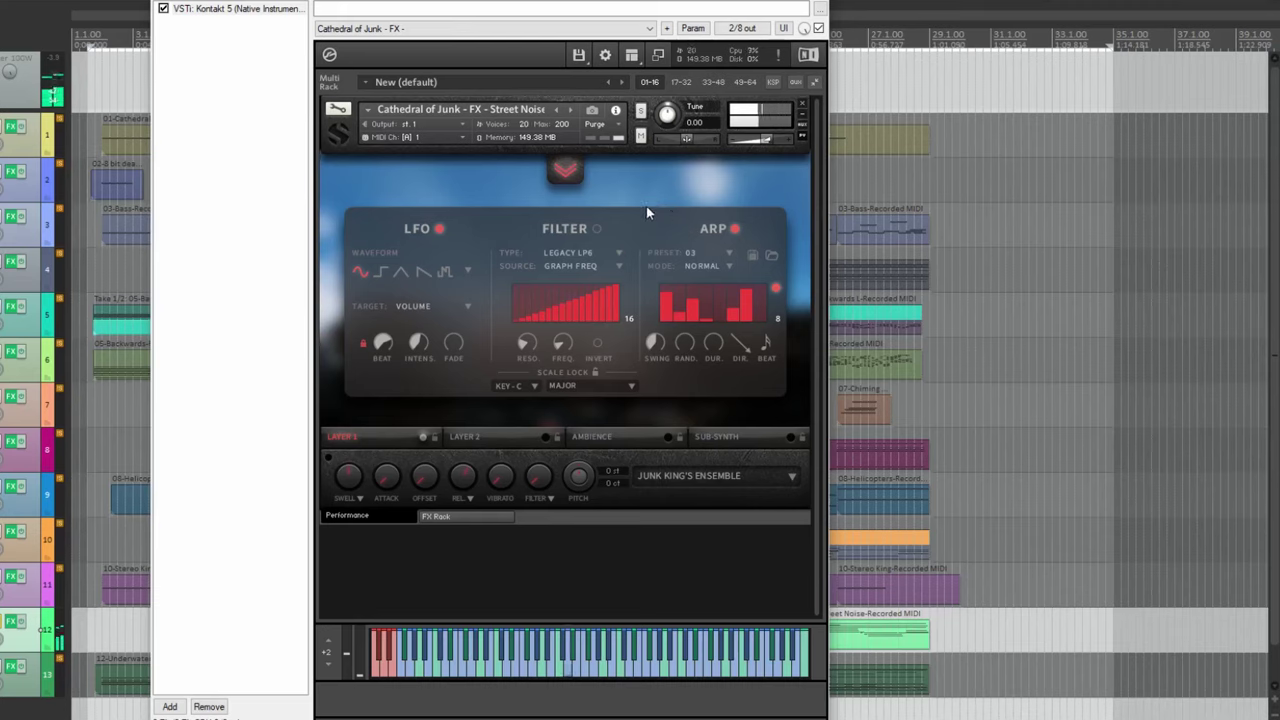
click(800, 5)
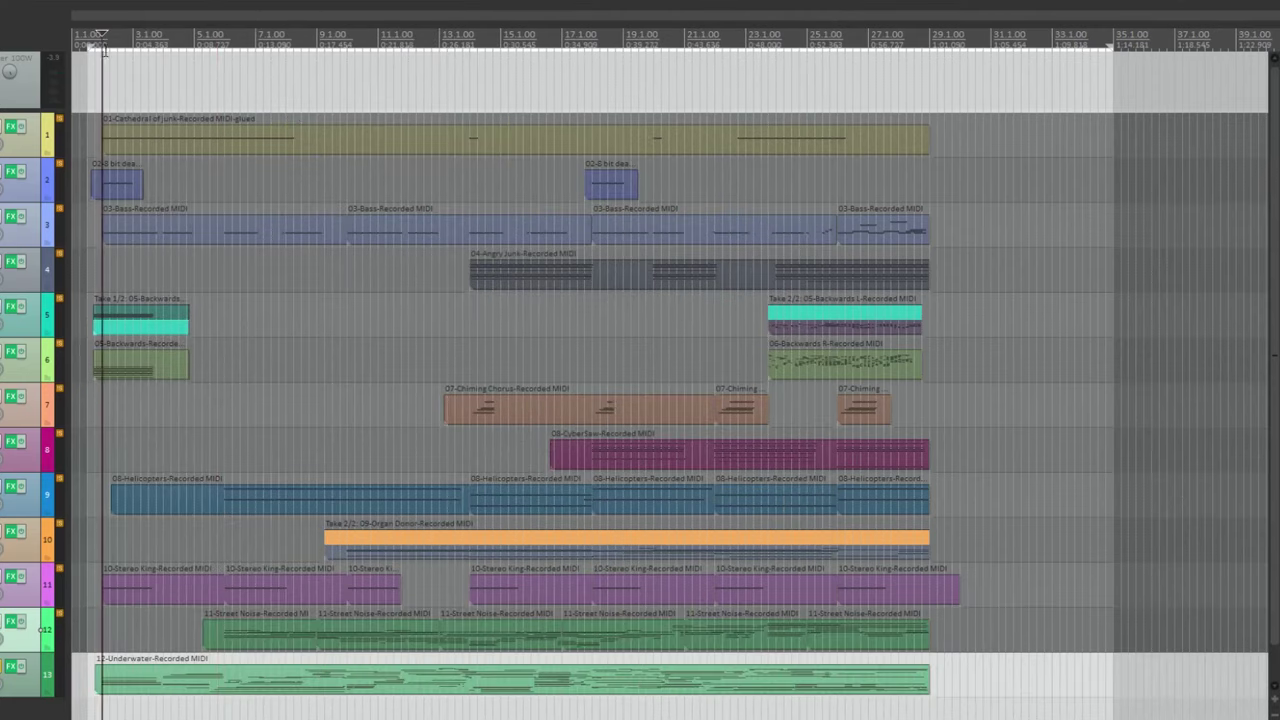
Step: Inspect track 13's Underwater instrument, keeping Junk King's Ensemble, then open track 1's Cathedral of Junk
click(12, 674)
click(371, 517)
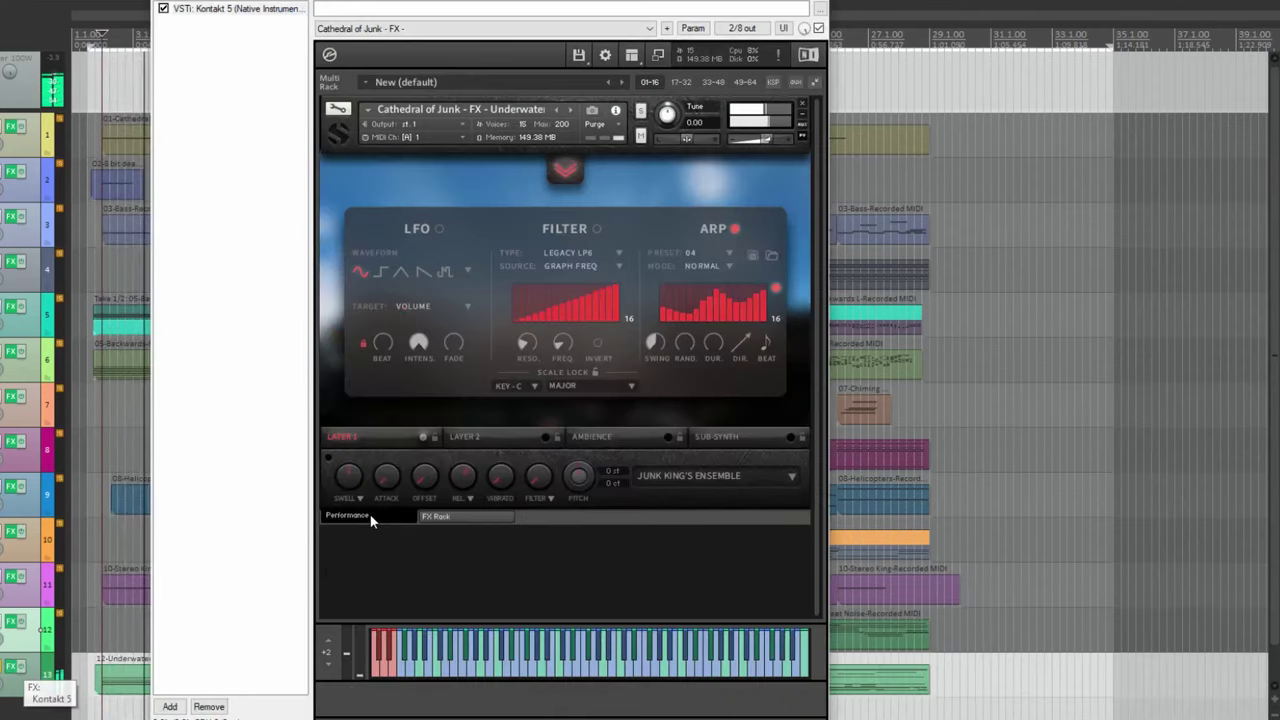
click(756, 495)
click(510, 592)
key(Escape)
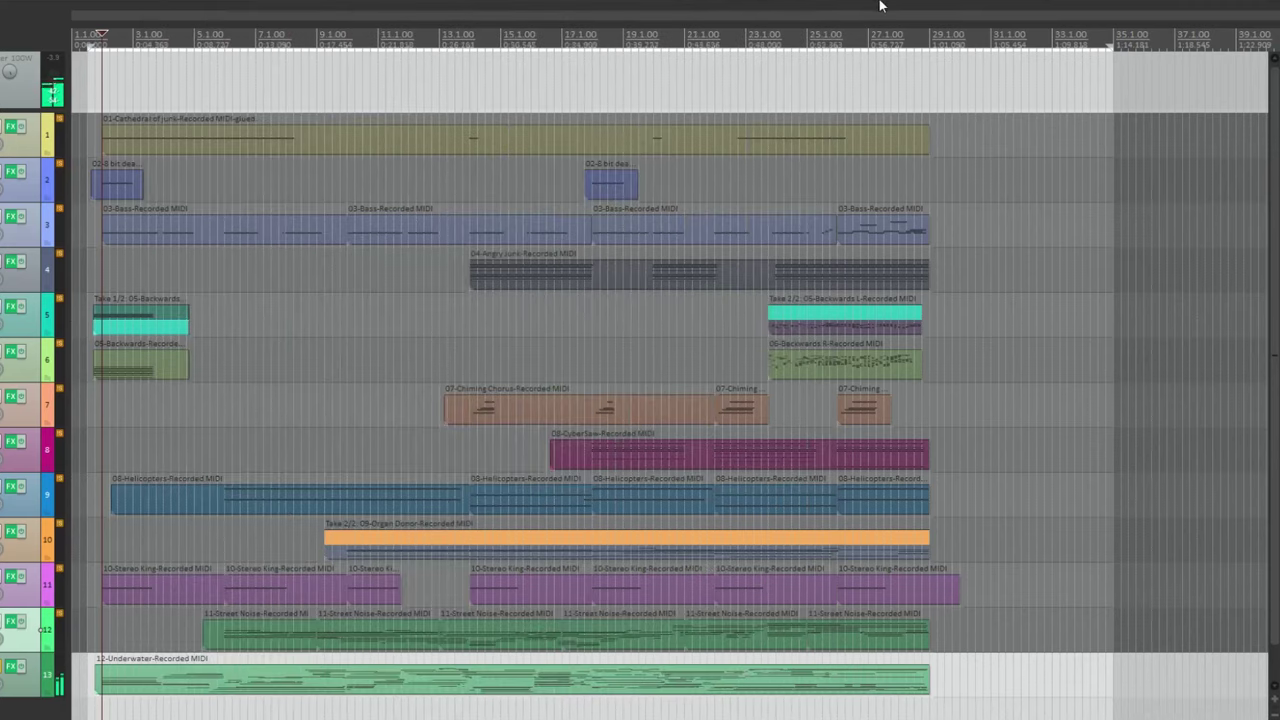
click(13, 128)
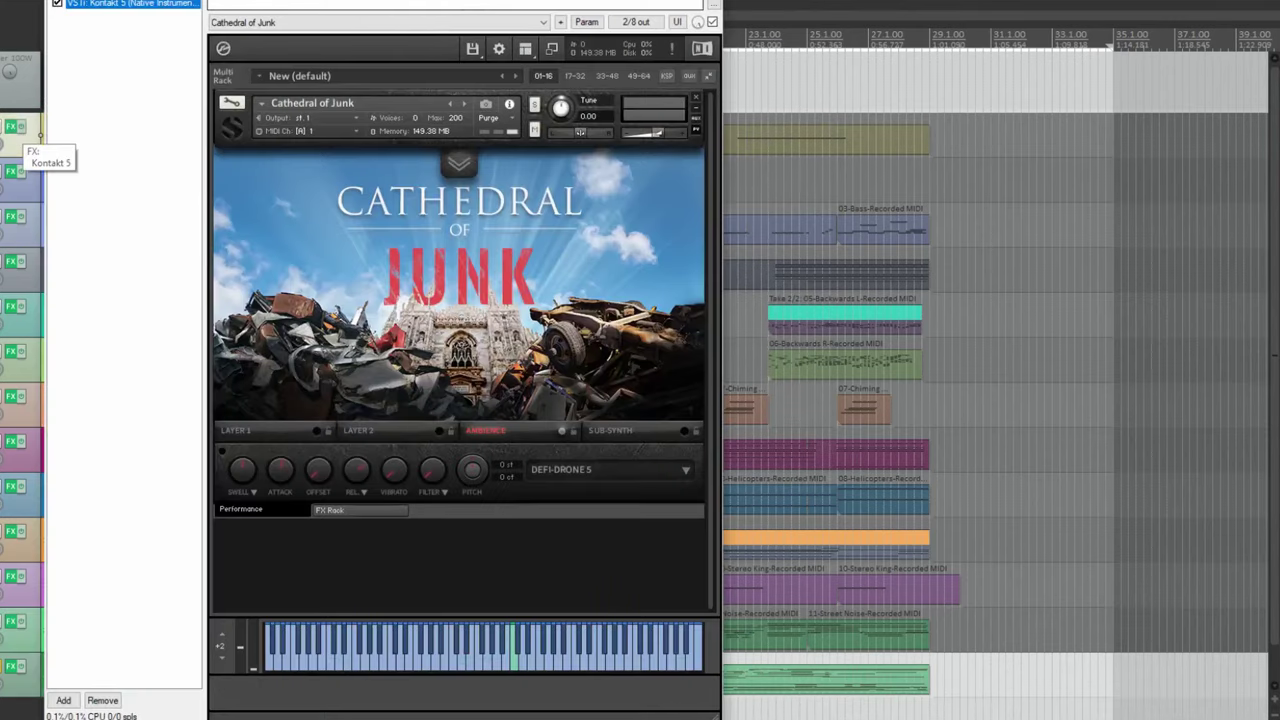